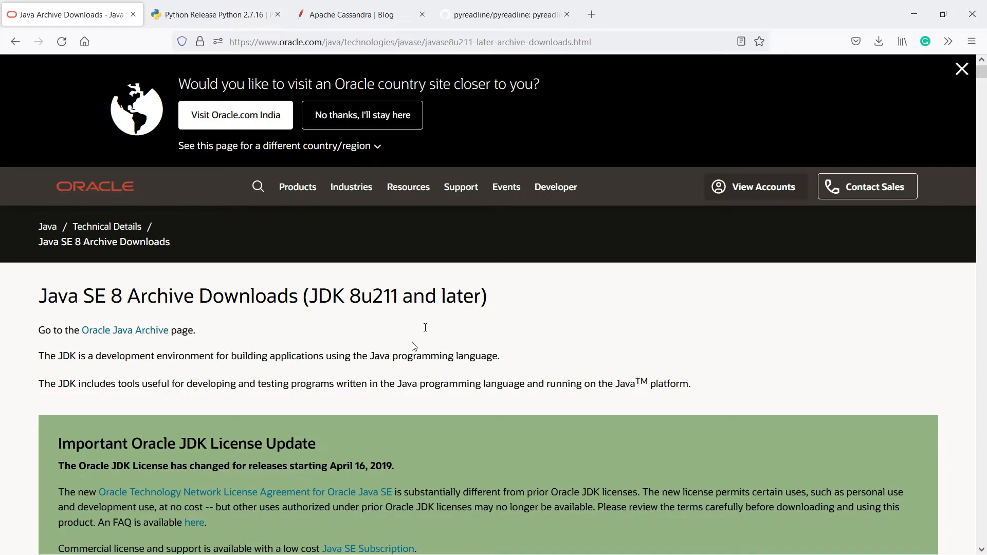
Request the Java SE Runtime Environment 8u251 Windows x64 installer, jre-8u251-windows-x64.exe, accepting the Oracle license agreement.
{"action": "scroll", "coordinate": [389, 391], "scroll_direction": "down", "scroll_amount": 2}
{"action": "scroll", "coordinate": [388, 387], "scroll_direction": "down", "scroll_amount": 20}
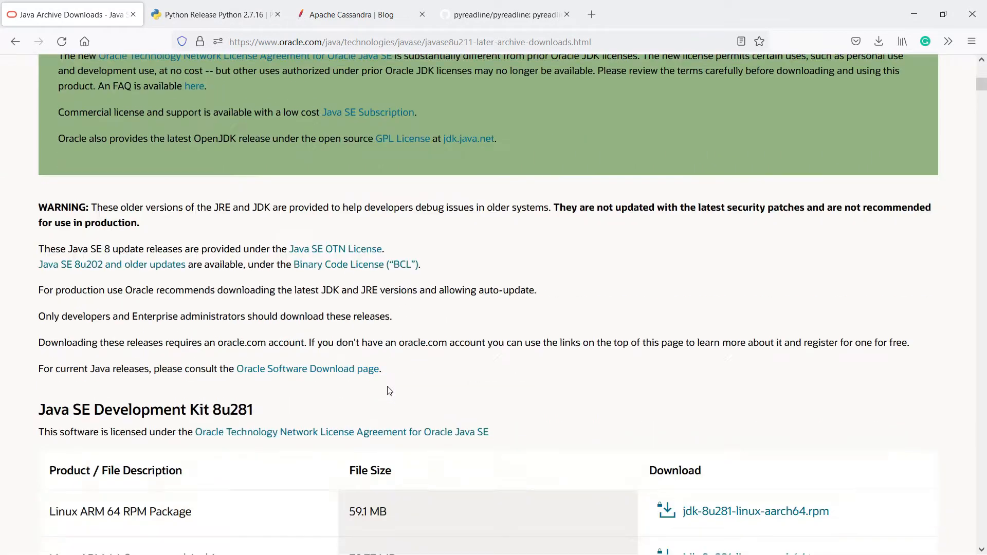
{"action": "scroll", "coordinate": [389, 391], "scroll_direction": "down", "scroll_amount": 20}
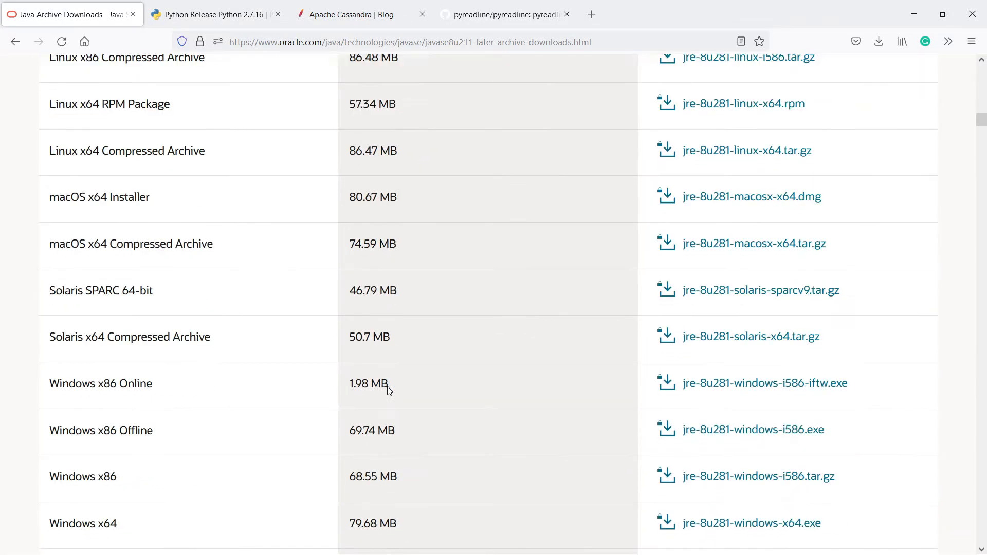
{"action": "scroll", "coordinate": [389, 391], "scroll_direction": "down", "scroll_amount": 20}
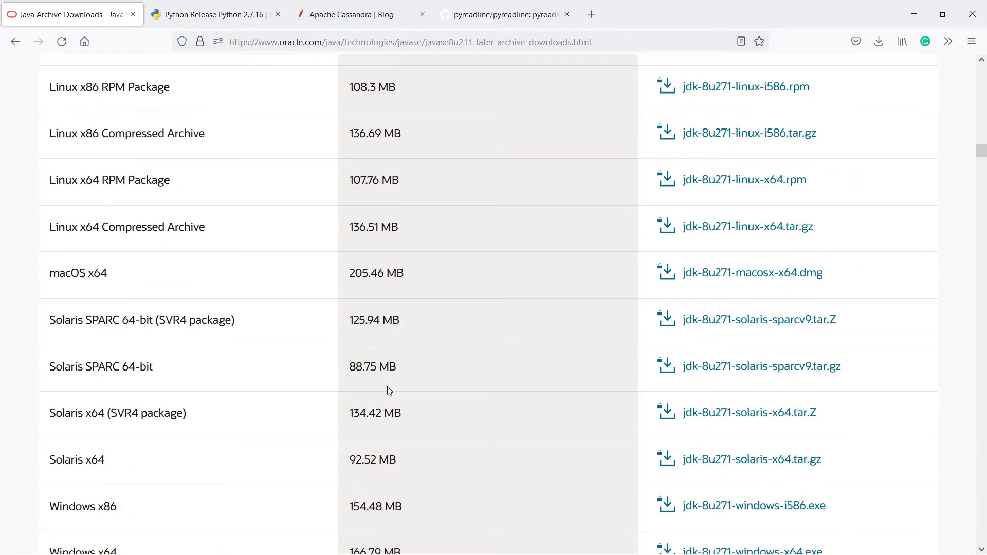
{"action": "scroll", "coordinate": [388, 387], "scroll_direction": "down", "scroll_amount": 20}
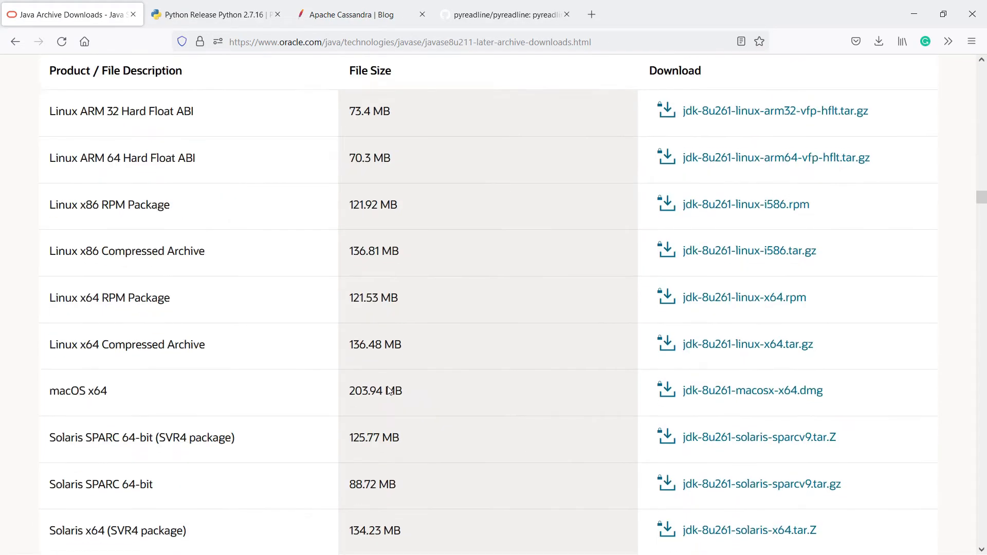
{"action": "scroll", "coordinate": [388, 387], "scroll_direction": "down", "scroll_amount": 9}
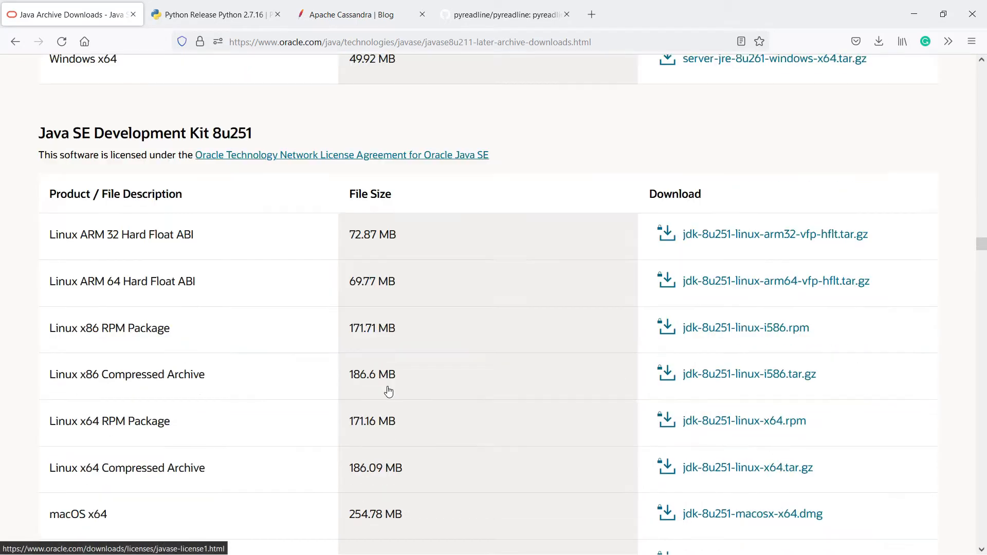
{"action": "scroll", "coordinate": [387, 387], "scroll_direction": "up", "scroll_amount": 3}
{"action": "scroll", "coordinate": [386, 387], "scroll_direction": "down", "scroll_amount": 17}
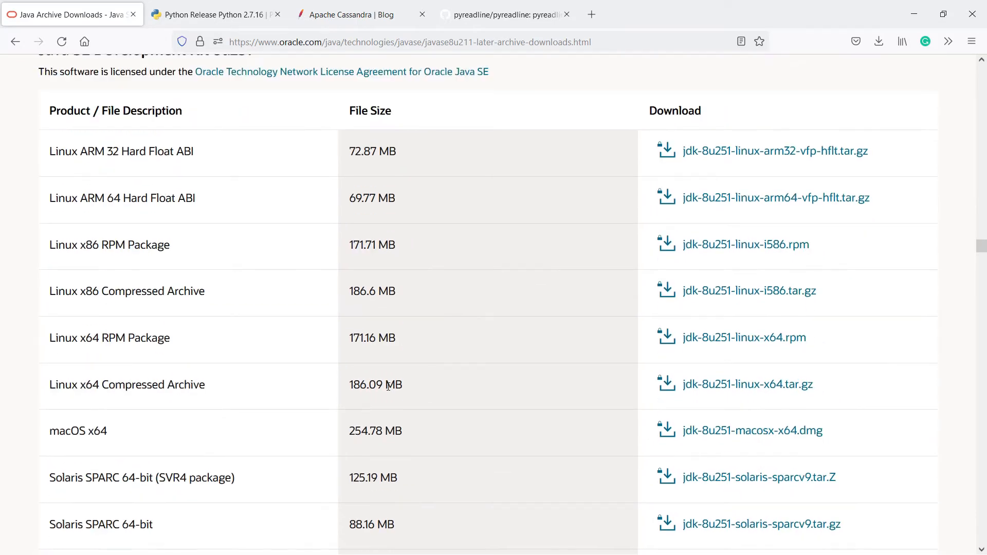
{"action": "scroll", "coordinate": [388, 387], "scroll_direction": "down", "scroll_amount": 3}
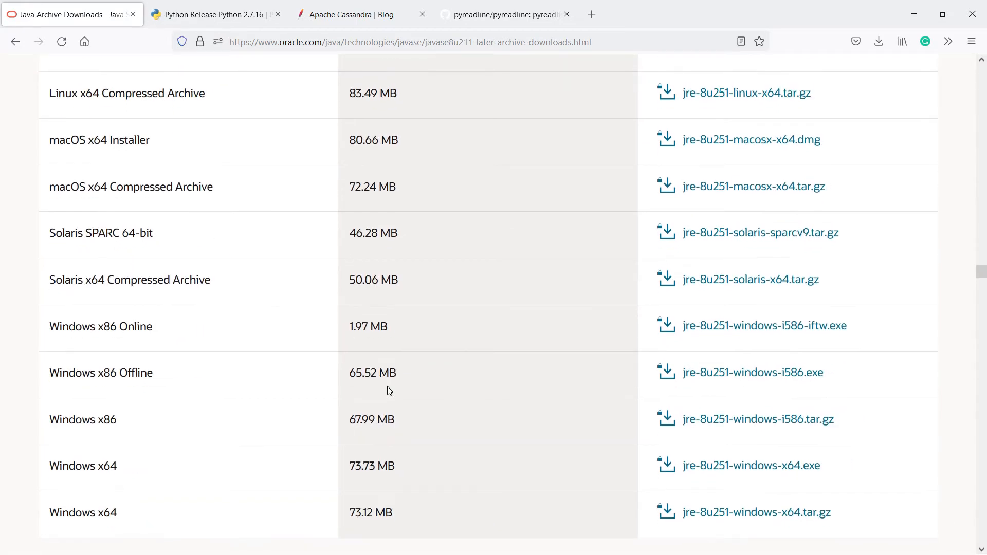
{"action": "scroll", "coordinate": [387, 386], "scroll_direction": "up", "scroll_amount": 3}
{"action": "scroll", "coordinate": [511, 343], "scroll_direction": "up", "scroll_amount": 2}
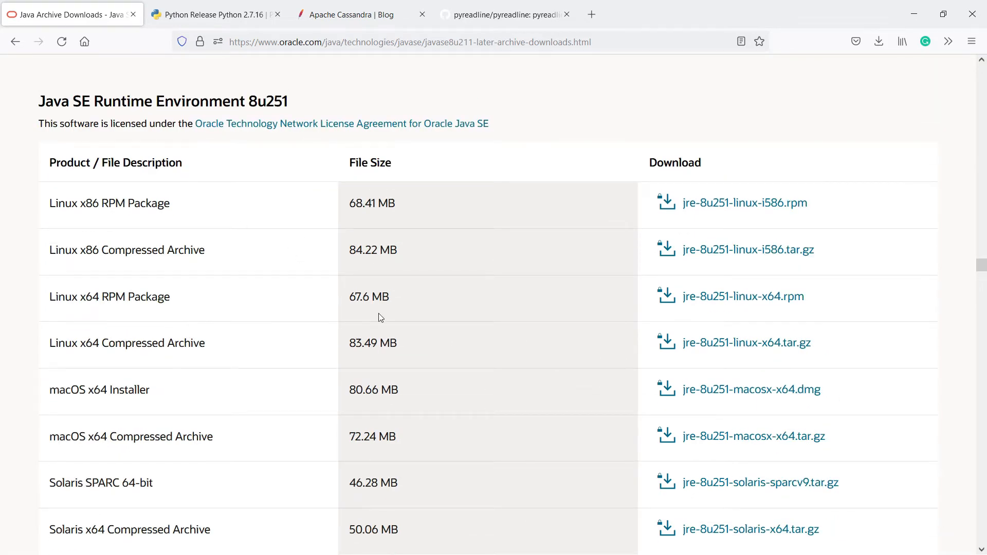
{"action": "scroll", "coordinate": [380, 319], "scroll_direction": "down", "scroll_amount": 4}
{"action": "scroll", "coordinate": [377, 322], "scroll_direction": "down", "scroll_amount": 4}
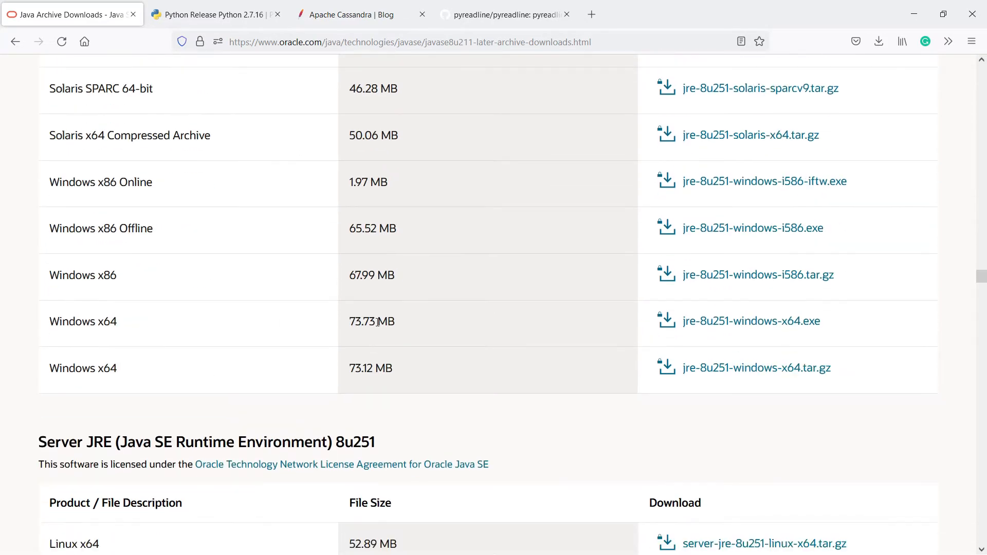
{"action": "scroll", "coordinate": [378, 324], "scroll_direction": "up", "scroll_amount": 2}
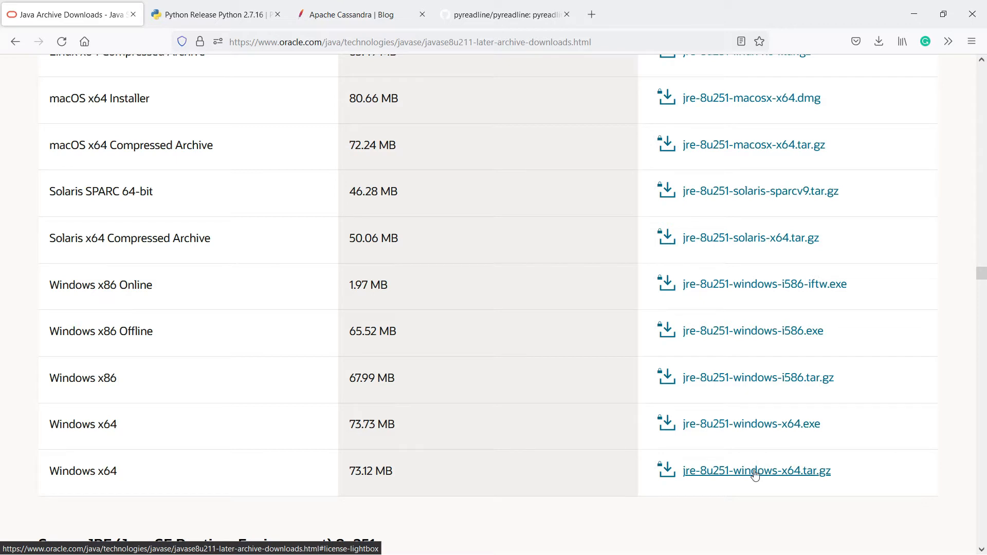
{"action": "left_click", "coordinate": [768, 421]}
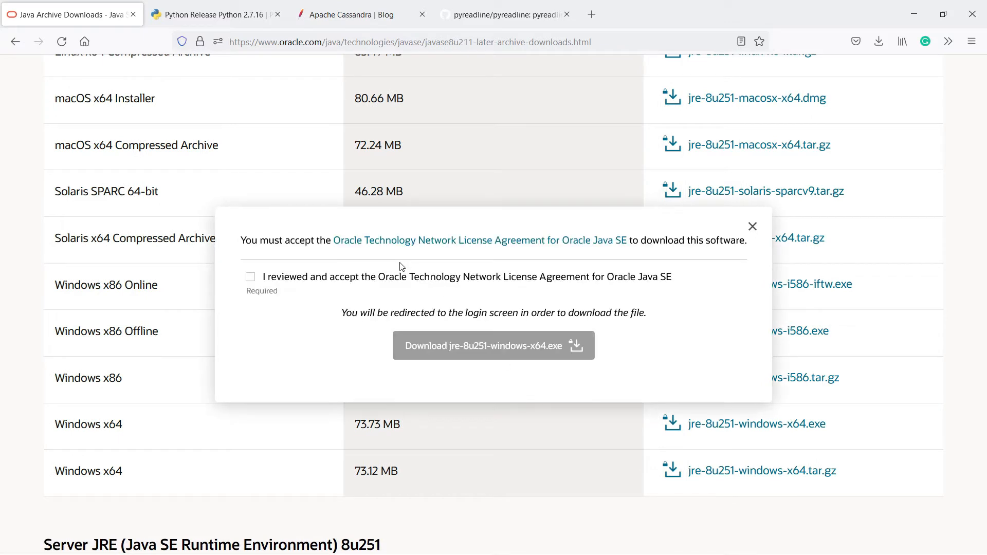
{"action": "left_click", "coordinate": [251, 277]}
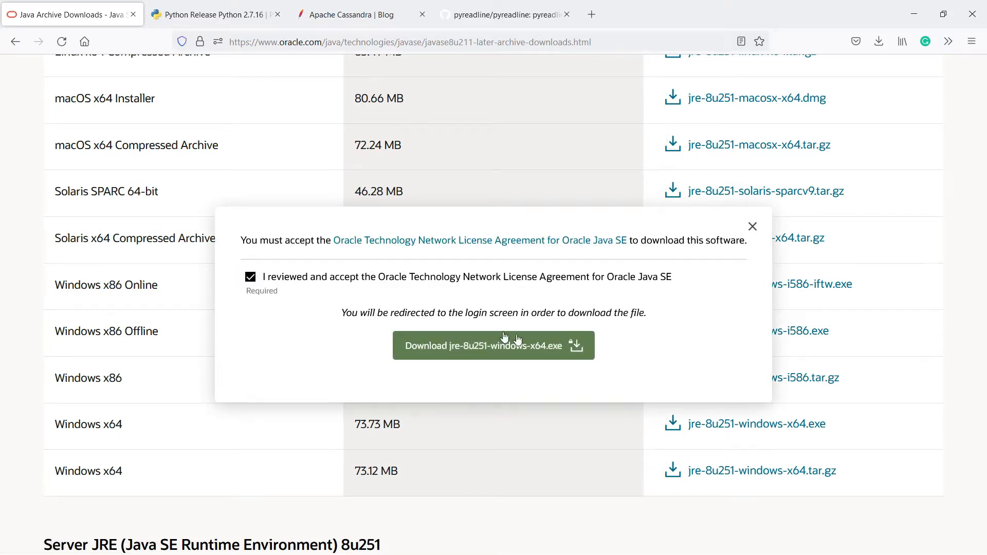
{"action": "left_click", "coordinate": [527, 355]}
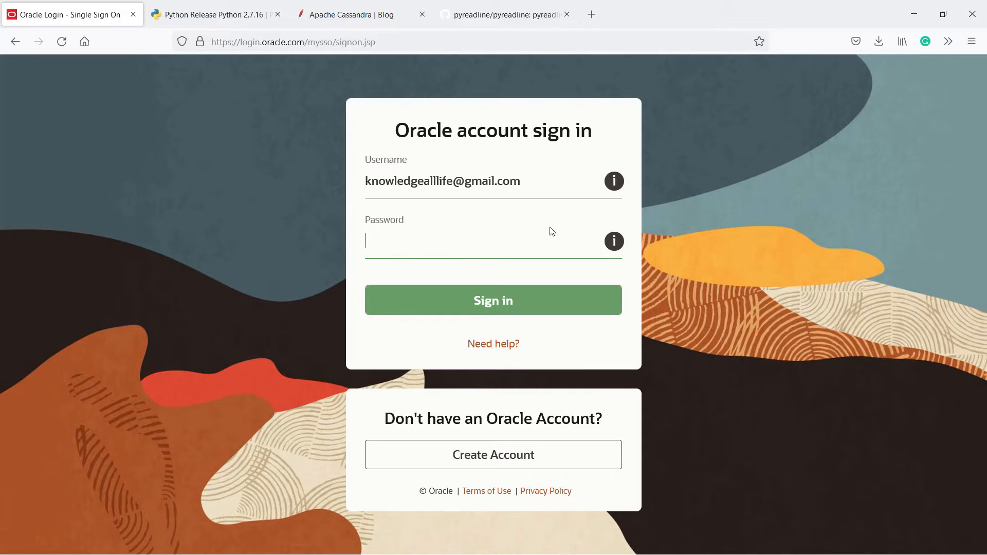
Enter the account password to sign in to Oracle and decline saving the login in the browser.
{"action": "type", "text": "•••••"}
{"action": "key", "text": "BackSpace"}
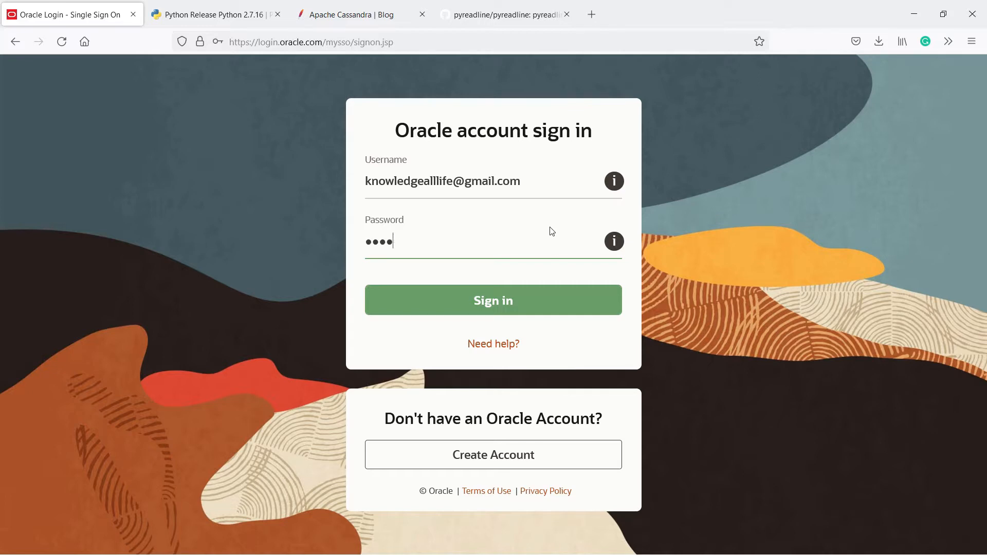
{"action": "key", "text": "BackSpace"}
{"action": "key", "text": "BackSpace"}
{"action": "key", "text": "BackSpace"}
{"action": "key", "text": "BackSpace"}
{"action": "type", "text": "••••••••••"}
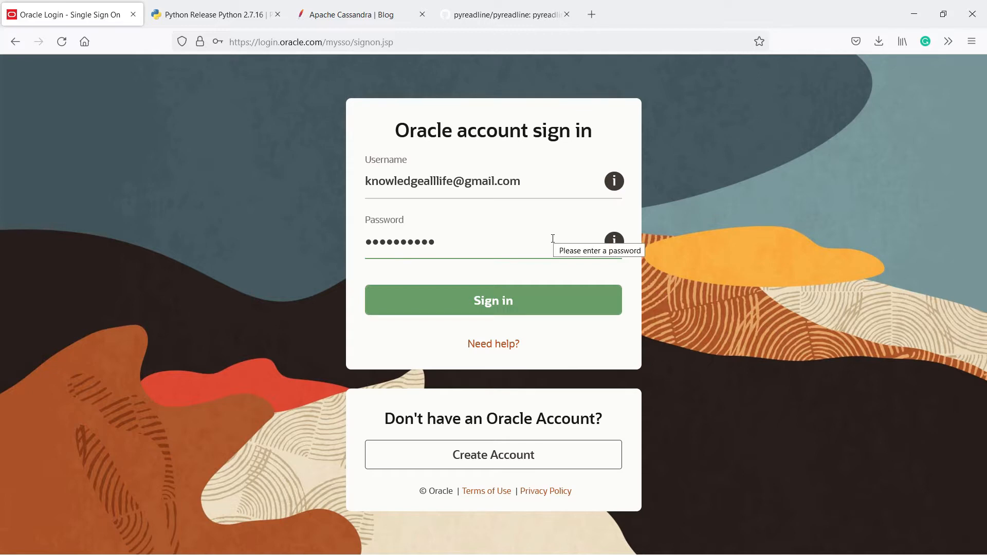
{"action": "left_click", "coordinate": [523, 307]}
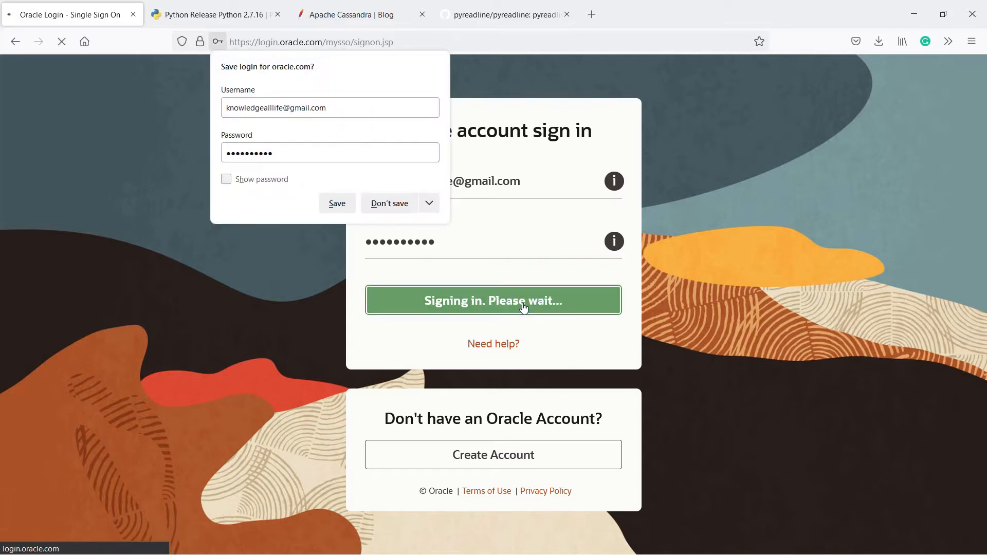
{"action": "left_click", "coordinate": [389, 206]}
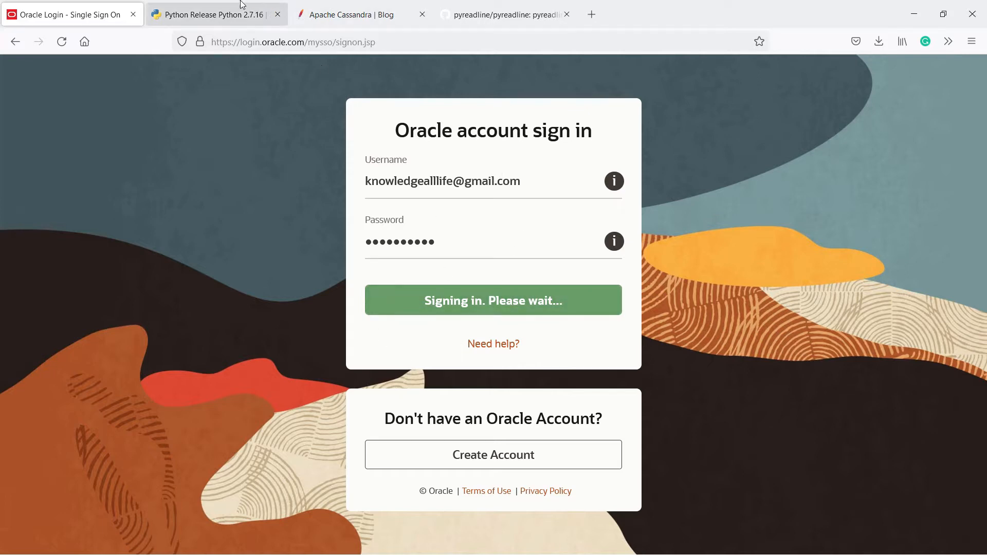
On the Python 2.7.16 release page, download the Windows x86 MSI installer and save the file.
{"action": "left_click", "coordinate": [222, 4]}
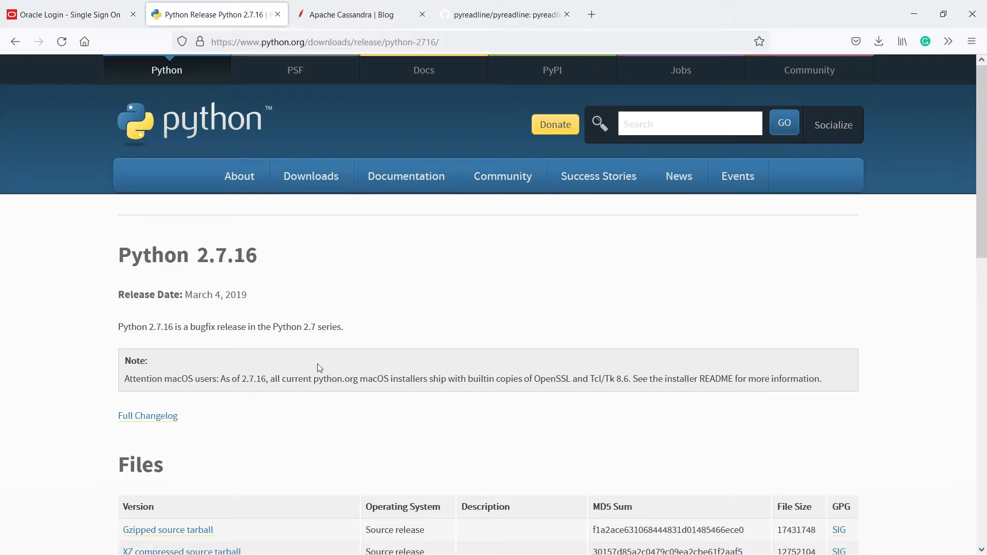
{"action": "scroll", "coordinate": [358, 435], "scroll_direction": "down", "scroll_amount": 7}
{"action": "scroll", "coordinate": [358, 436], "scroll_direction": "down", "scroll_amount": 2}
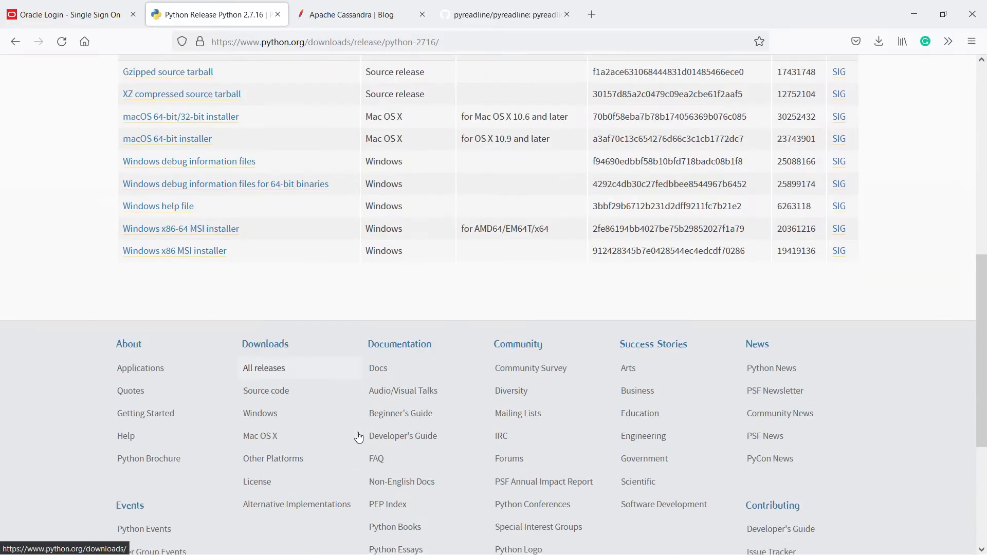
{"action": "scroll", "coordinate": [359, 435], "scroll_direction": "up", "scroll_amount": 2}
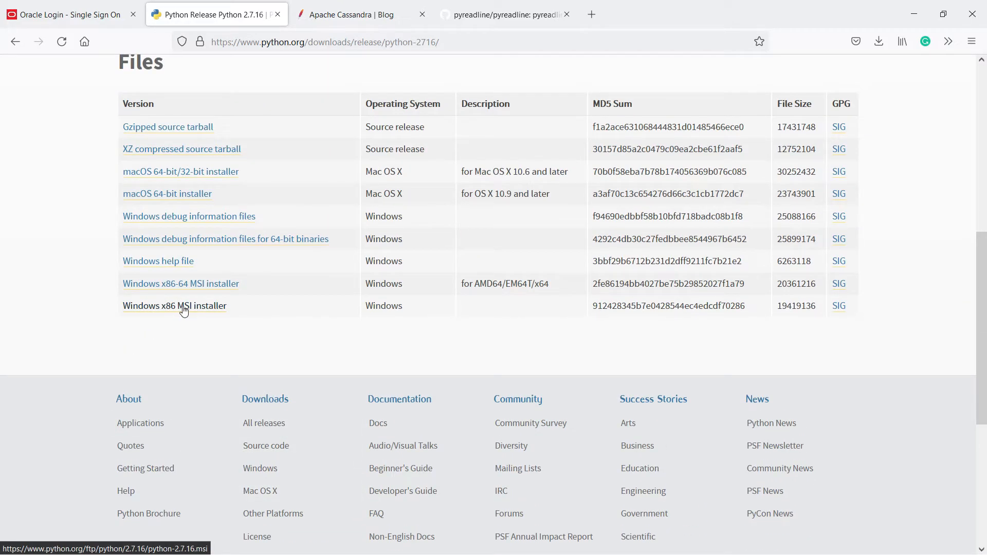
{"action": "left_click", "coordinate": [193, 306]}
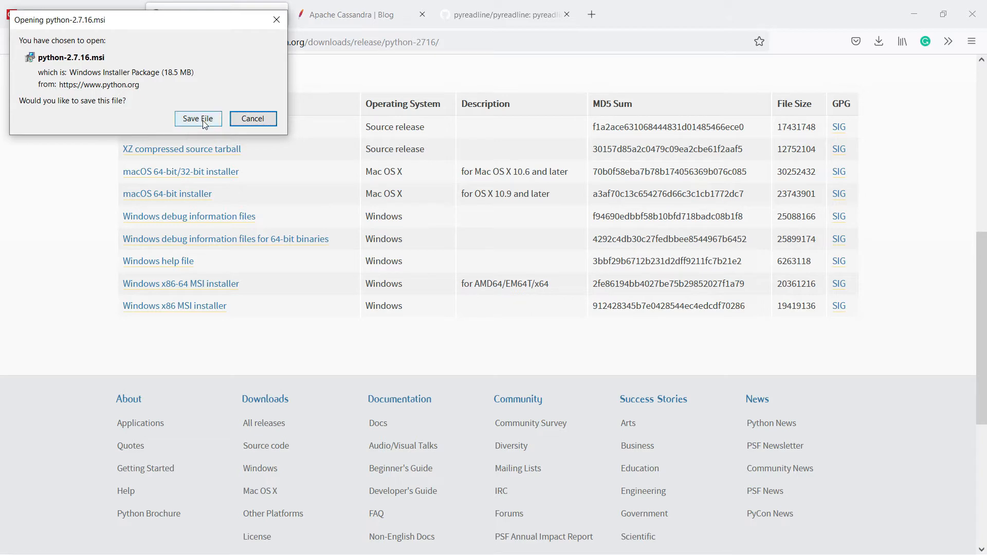
{"action": "left_click", "coordinate": [215, 122]}
On the Apache Cassandra download page, open the mirror page for the latest stable version, 3.11.10.
{"action": "left_click", "coordinate": [335, 8]}
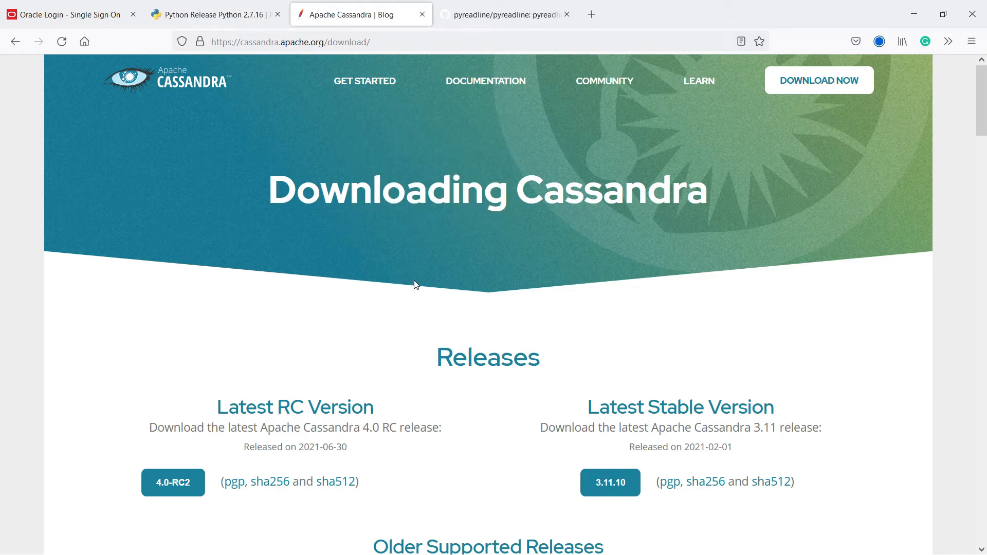
{"action": "scroll", "coordinate": [426, 349], "scroll_direction": "down", "scroll_amount": 1}
{"action": "scroll", "coordinate": [426, 349], "scroll_direction": "down", "scroll_amount": 3}
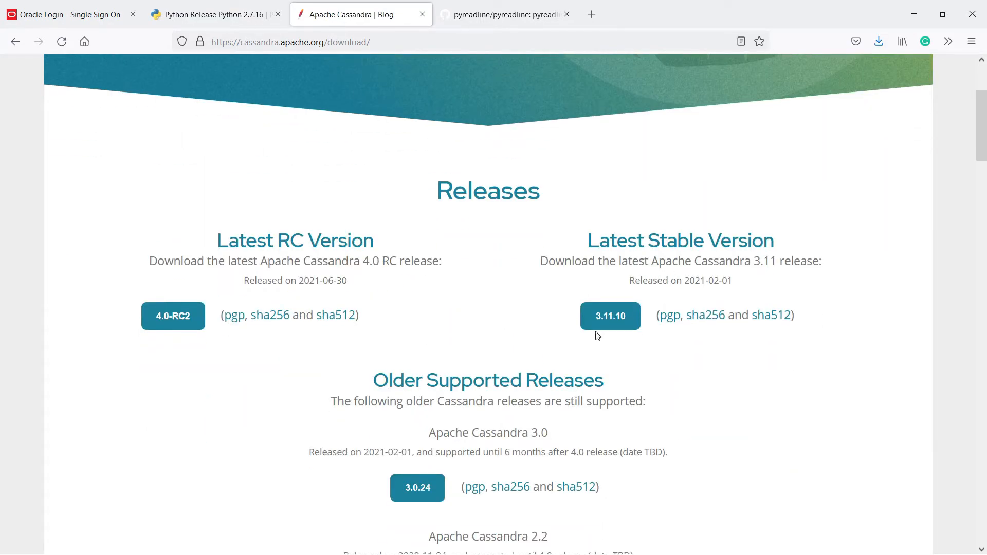
{"action": "scroll", "coordinate": [569, 322], "scroll_direction": "up", "scroll_amount": 3}
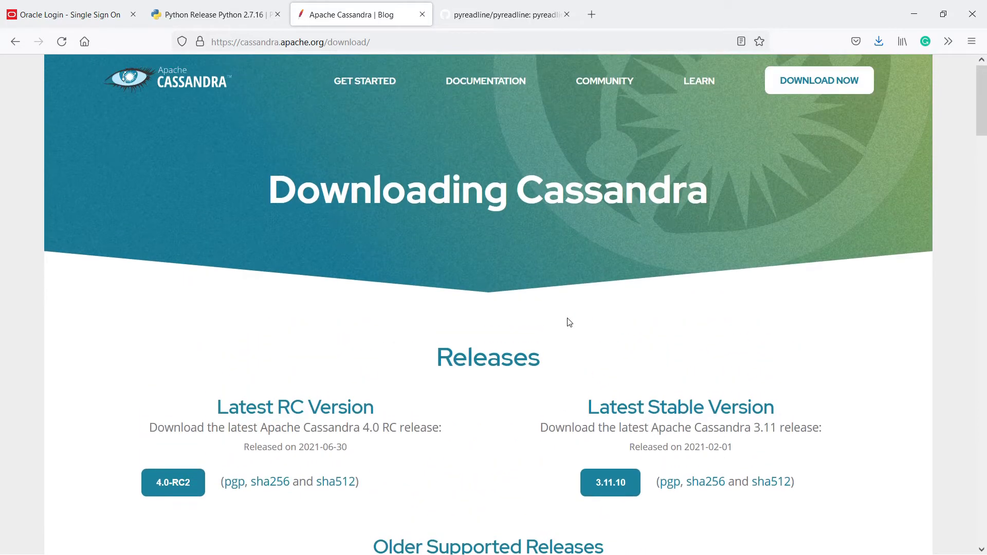
{"action": "scroll", "coordinate": [568, 322], "scroll_direction": "down", "scroll_amount": 5}
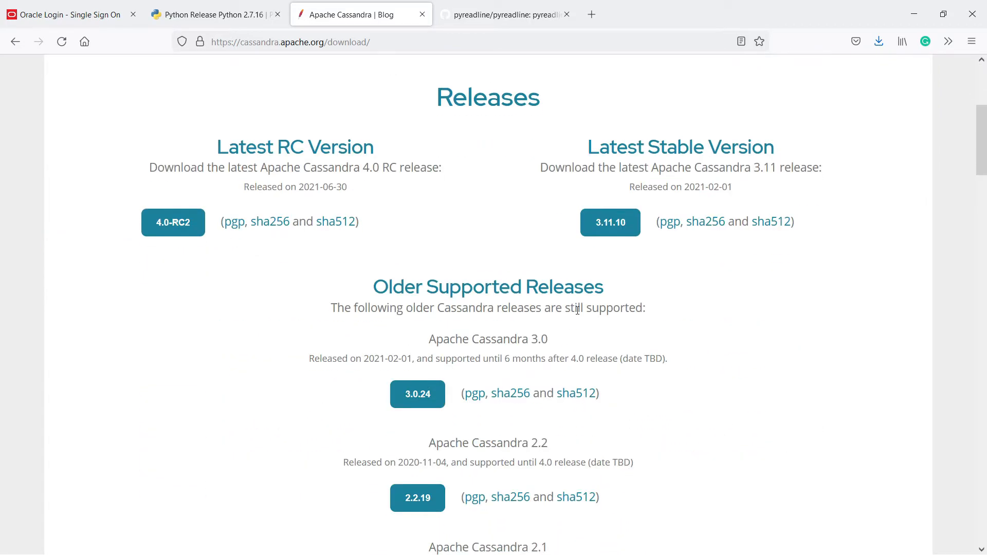
{"action": "left_click", "coordinate": [620, 236]}
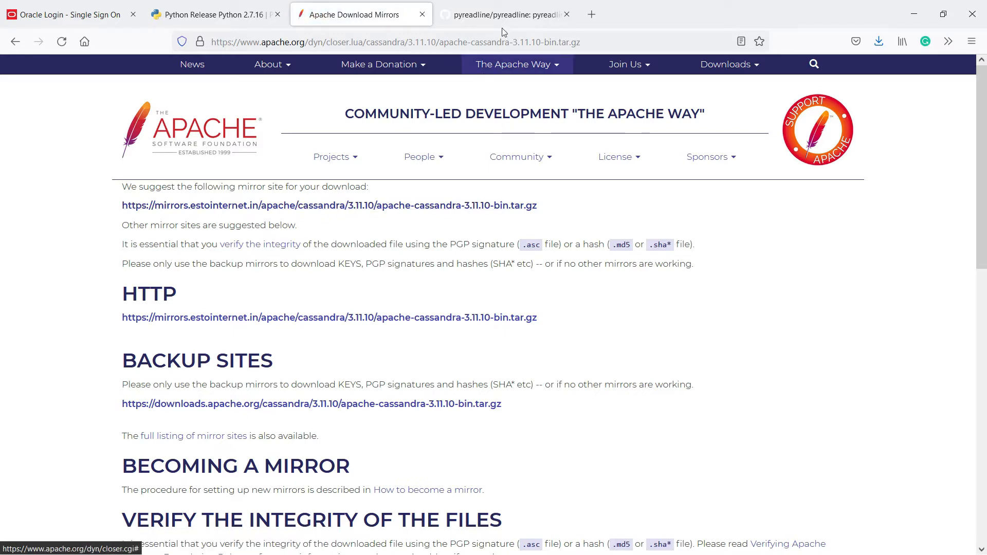
View the code download options of the pyreadline repository on GitHub, then dismiss them.
{"action": "left_click", "coordinate": [503, 6]}
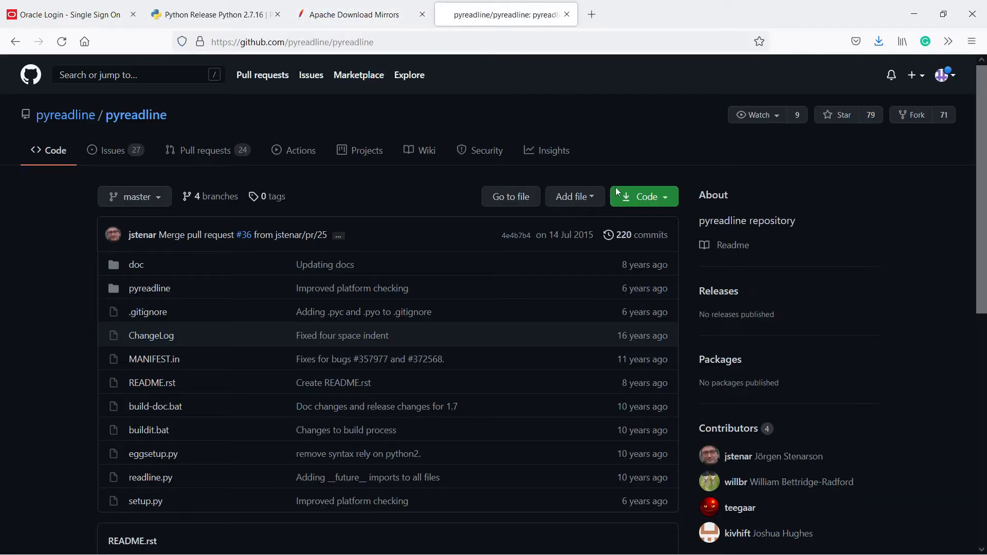
{"action": "left_click", "coordinate": [655, 200]}
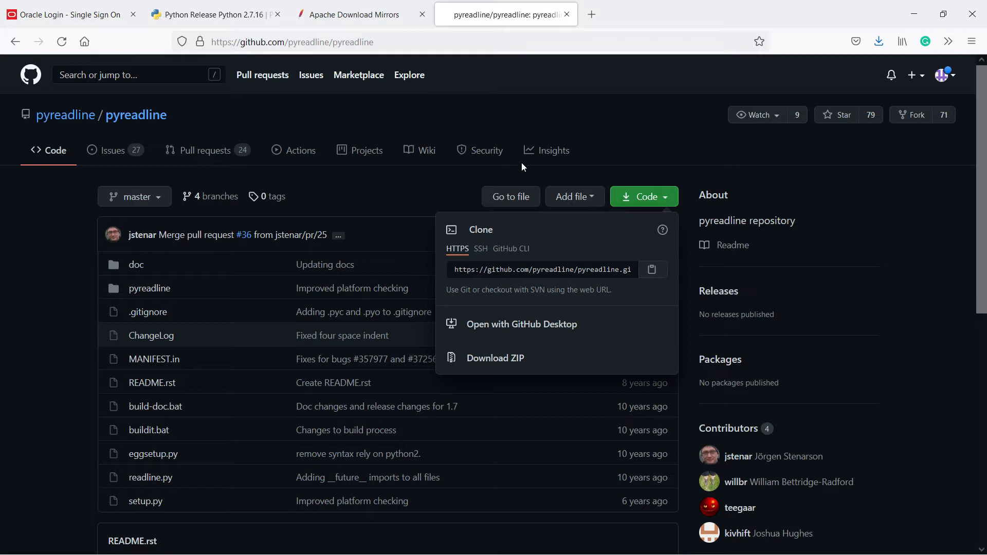
{"action": "left_click", "coordinate": [648, 108]}
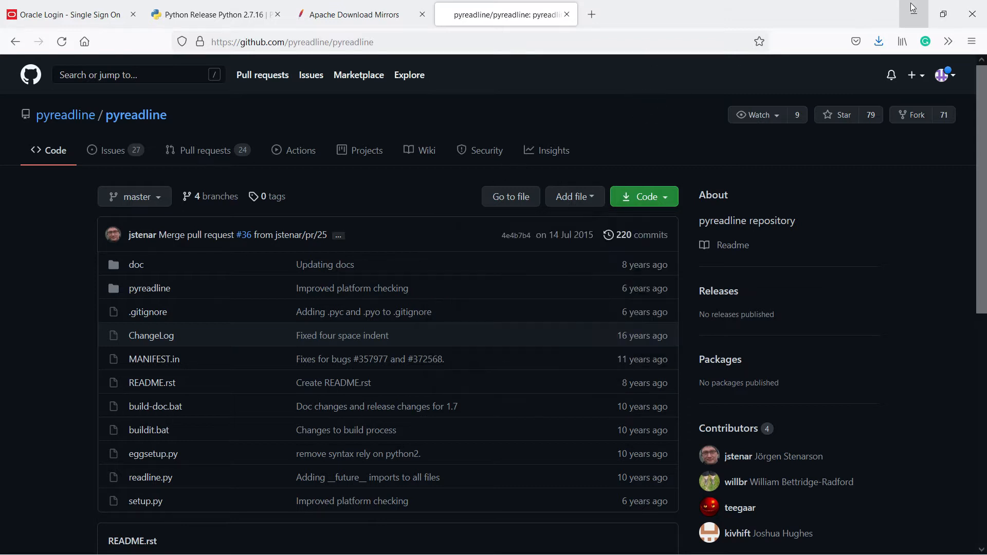
Switch to the Downloads folder in File Explorer, install Java from jre-8u251-windows-x64 with the default destination, and close the finished setup.
{"action": "left_click", "coordinate": [915, 6]}
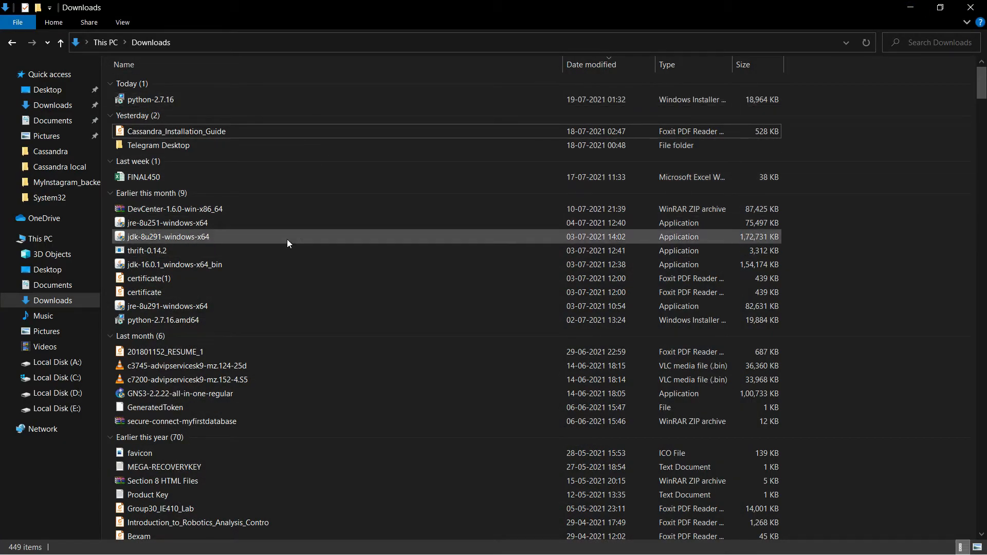
{"action": "left_click", "coordinate": [171, 229]}
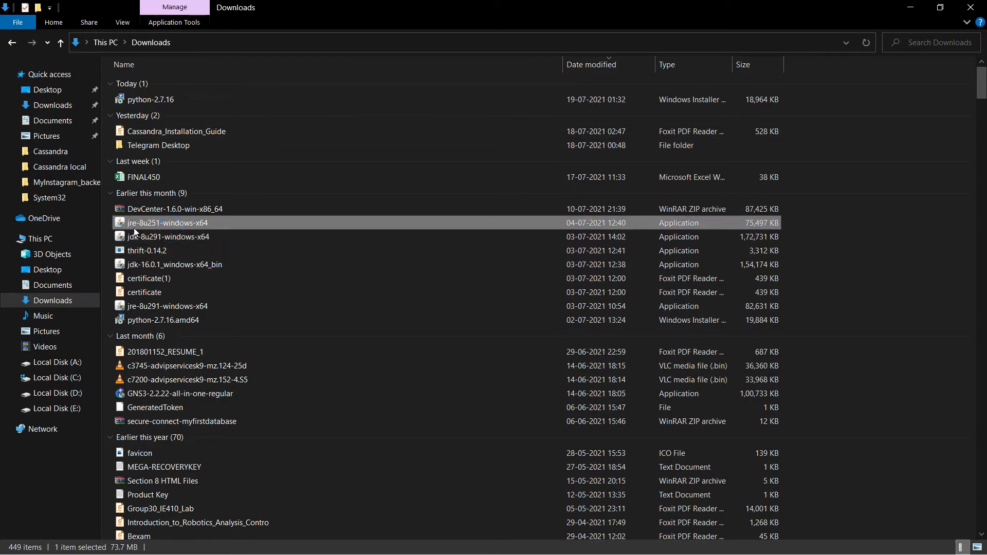
{"action": "mouse_move", "coordinate": [189, 226]}
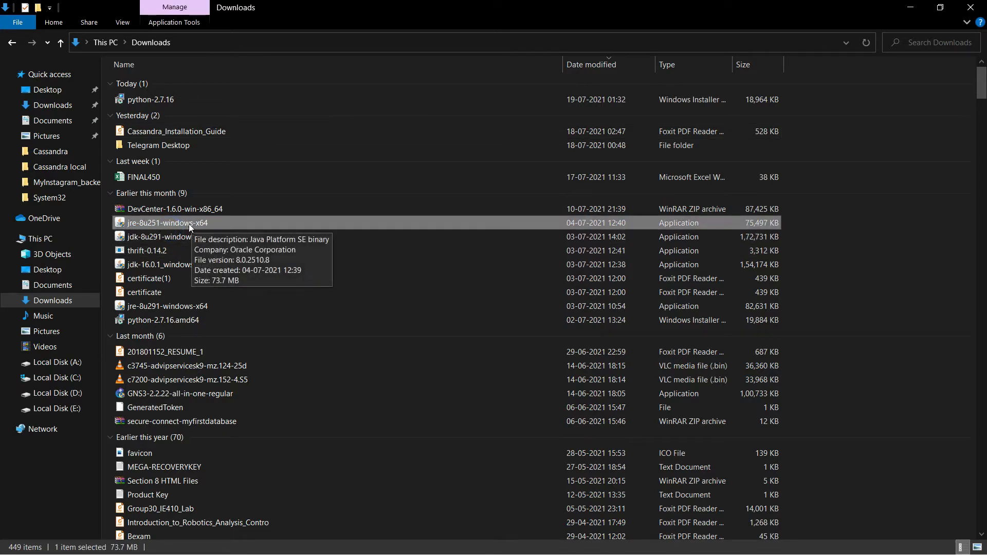
{"action": "double_click", "coordinate": [189, 226]}
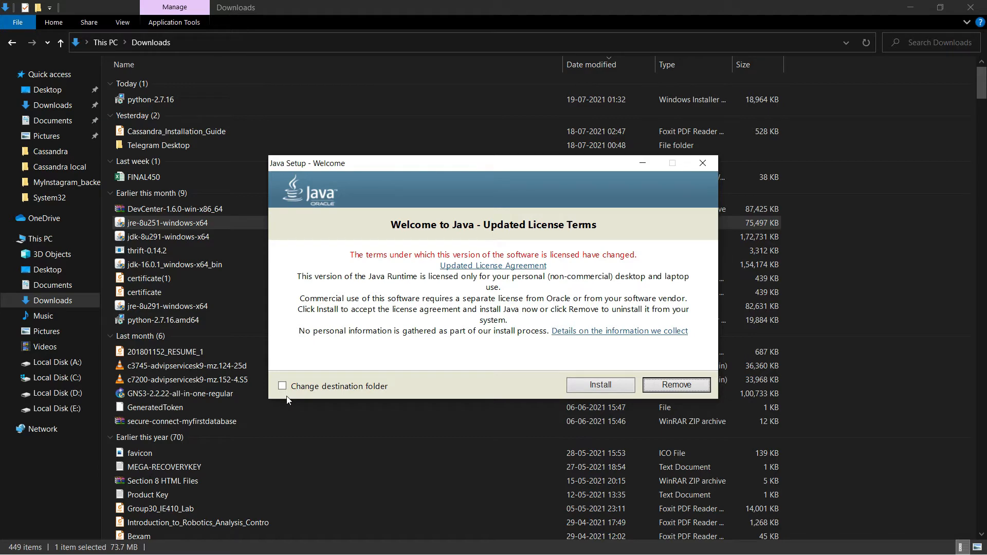
{"action": "left_click", "coordinate": [611, 387]}
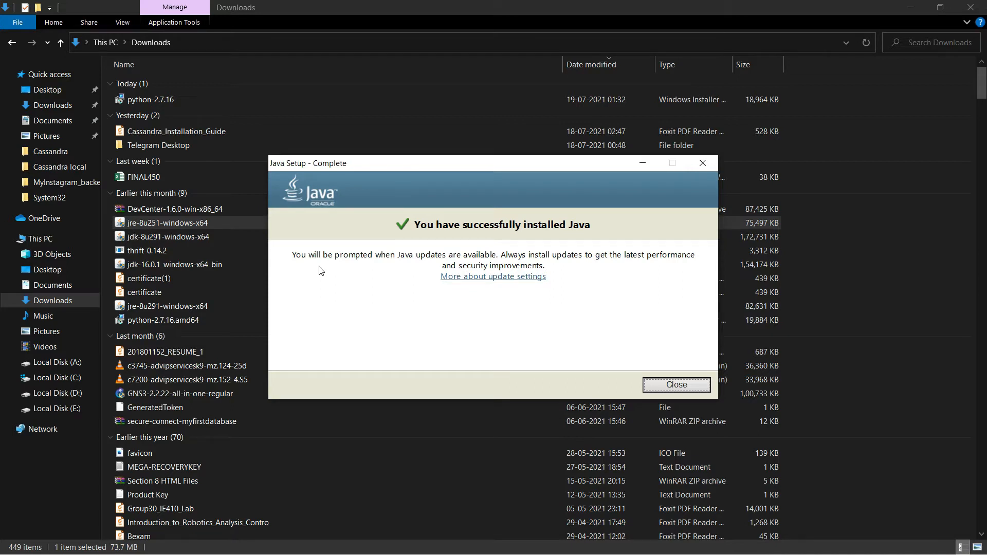
{"action": "left_click", "coordinate": [671, 387]}
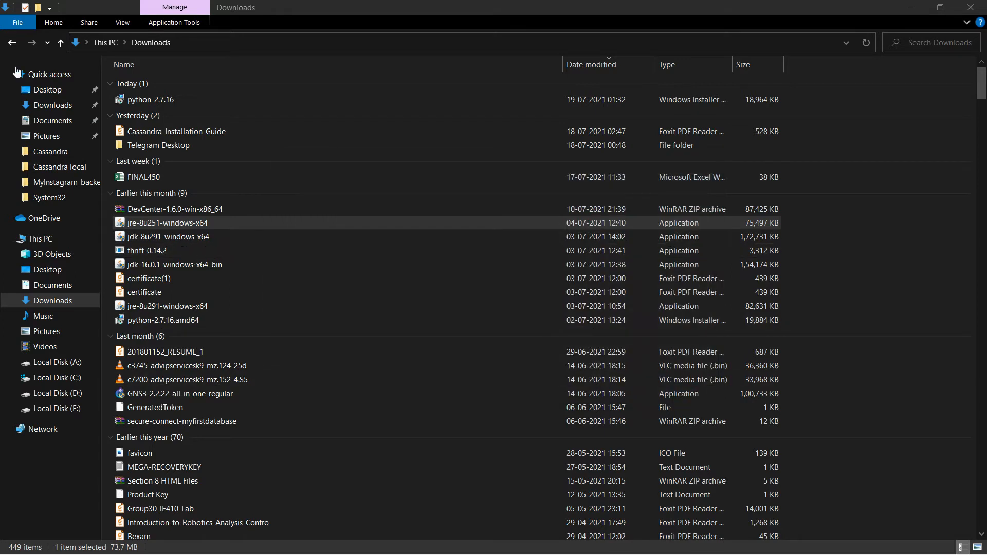
Install Python 2.7.16 just for the current user with the default directory and features, and locate the Python27 folder on Local Disk (C:).
{"action": "double_click", "coordinate": [167, 100]}
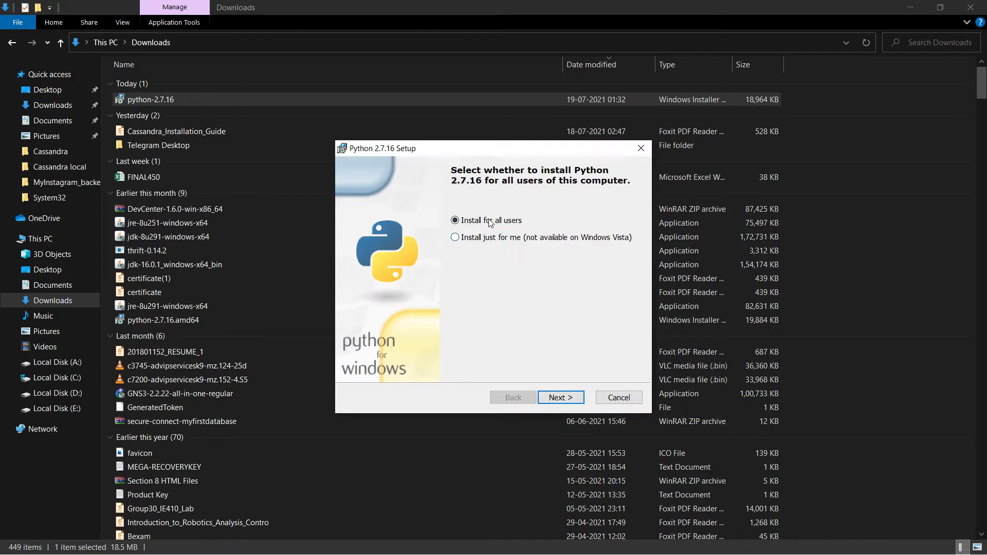
{"action": "left_click", "coordinate": [482, 240]}
{"action": "left_click", "coordinate": [550, 396]}
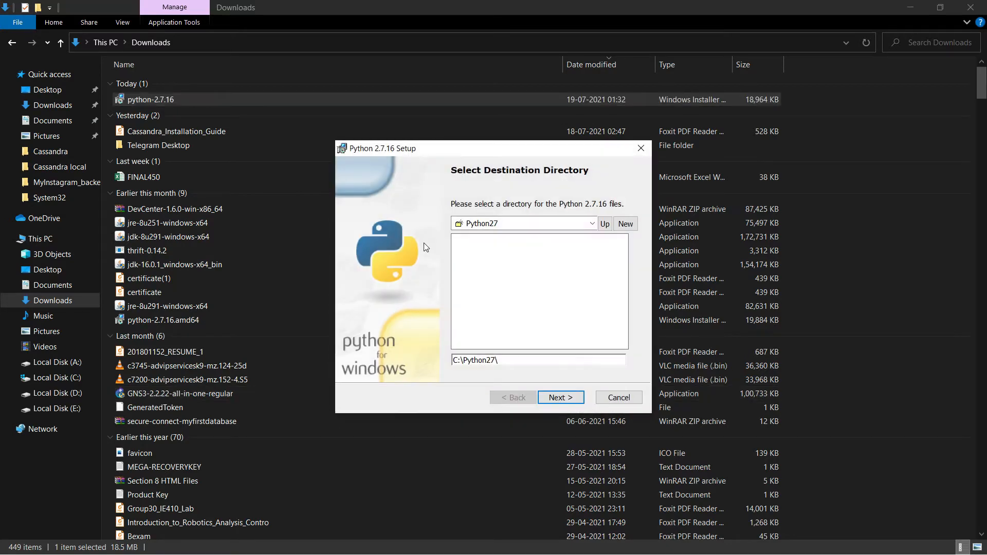
{"action": "left_click", "coordinate": [569, 393]}
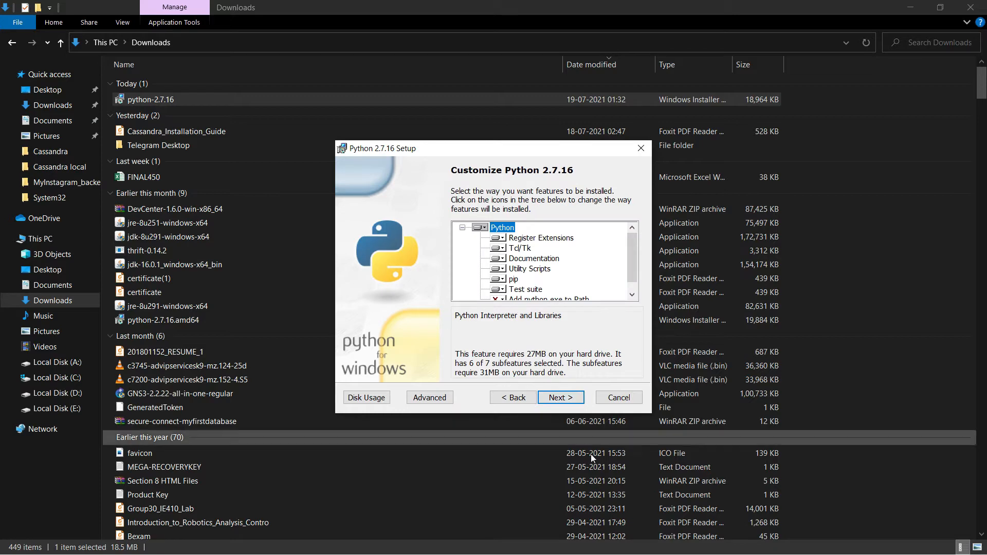
{"action": "left_click", "coordinate": [559, 397]}
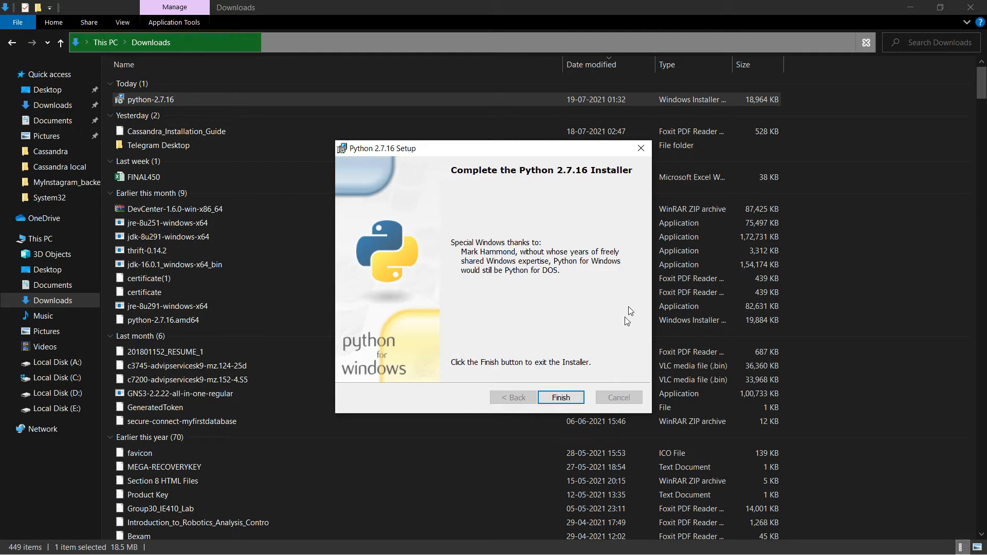
{"action": "left_click", "coordinate": [561, 398]}
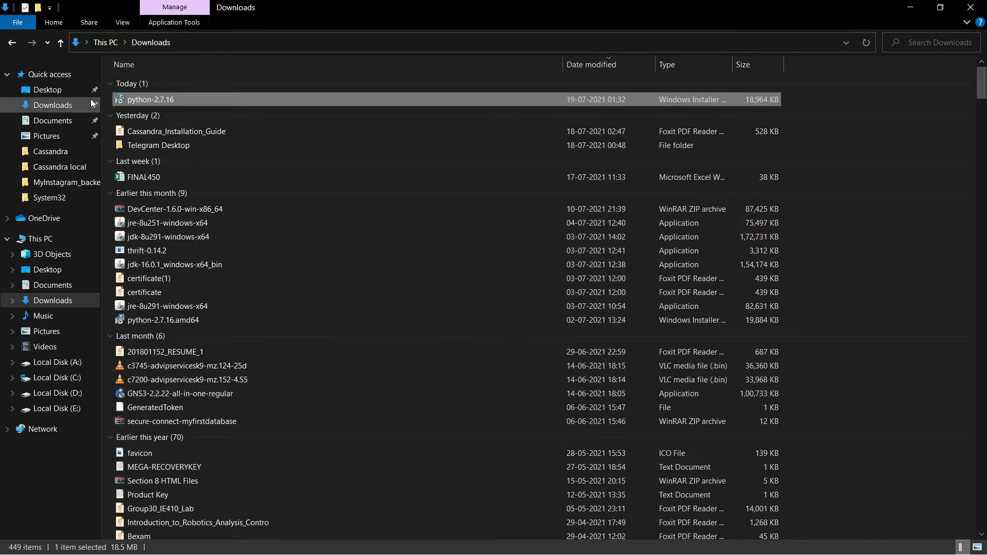
{"action": "left_click", "coordinate": [51, 380]}
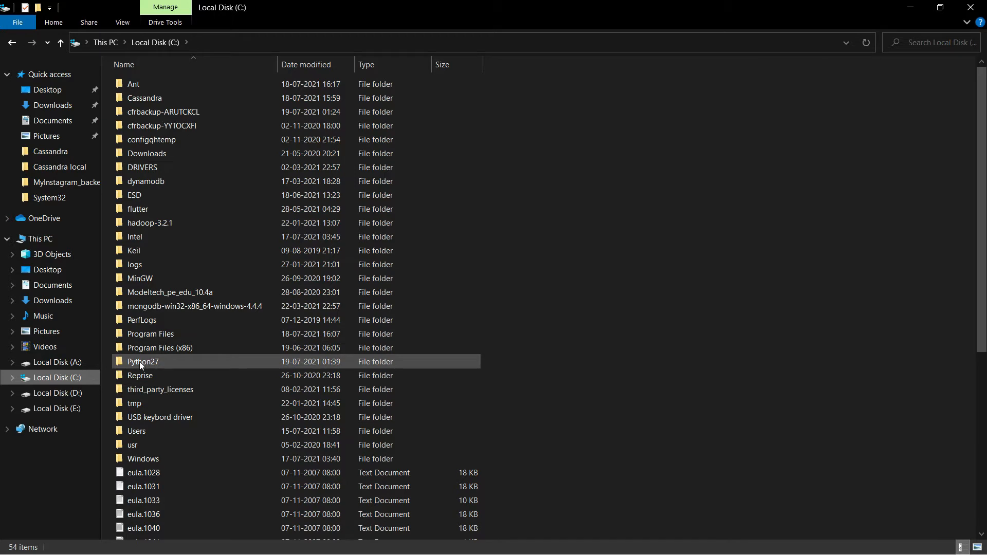
{"action": "mouse_move", "coordinate": [140, 362]}
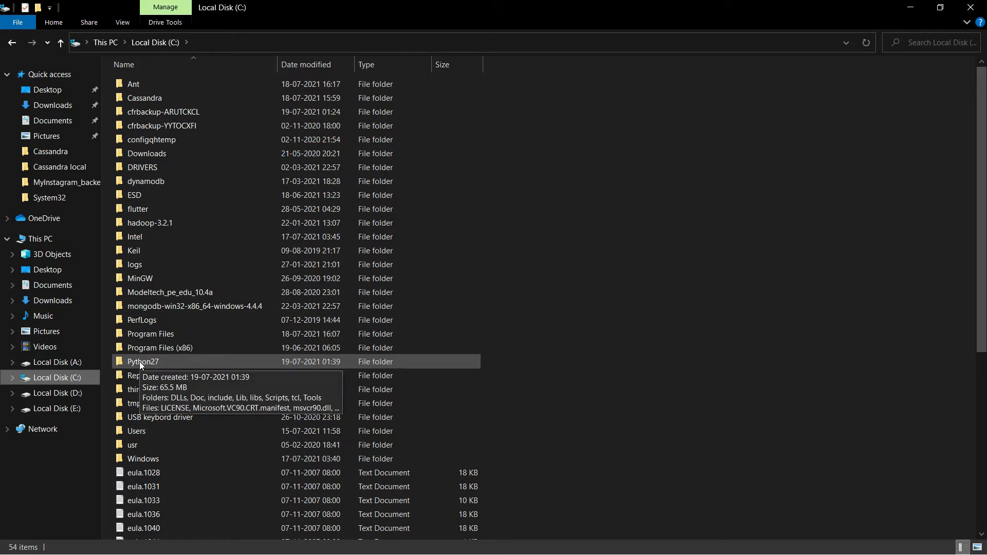
Open the account's environment variables and start a new user variable named JAVA_HOME.
{"action": "key", "text": "super"}
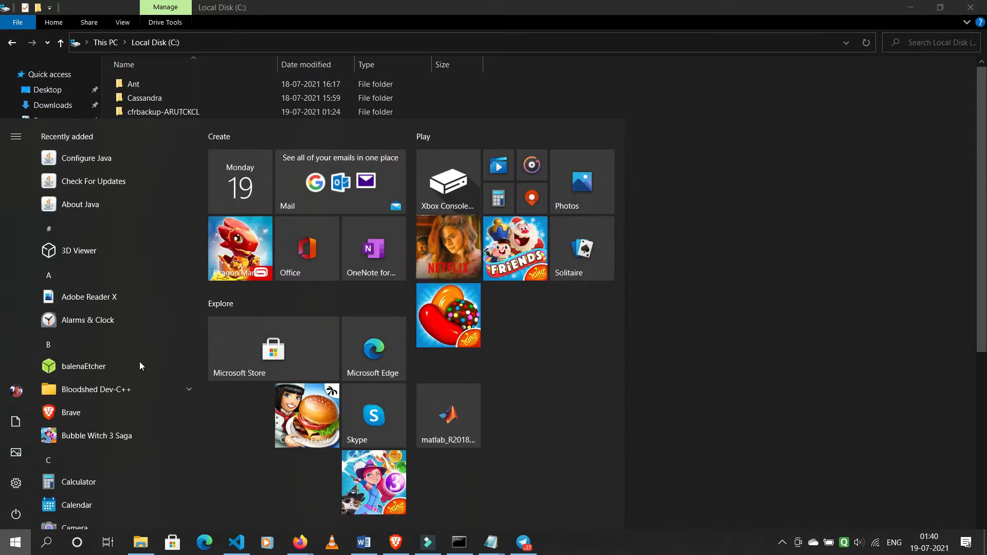
{"action": "type", "text": "edit"}
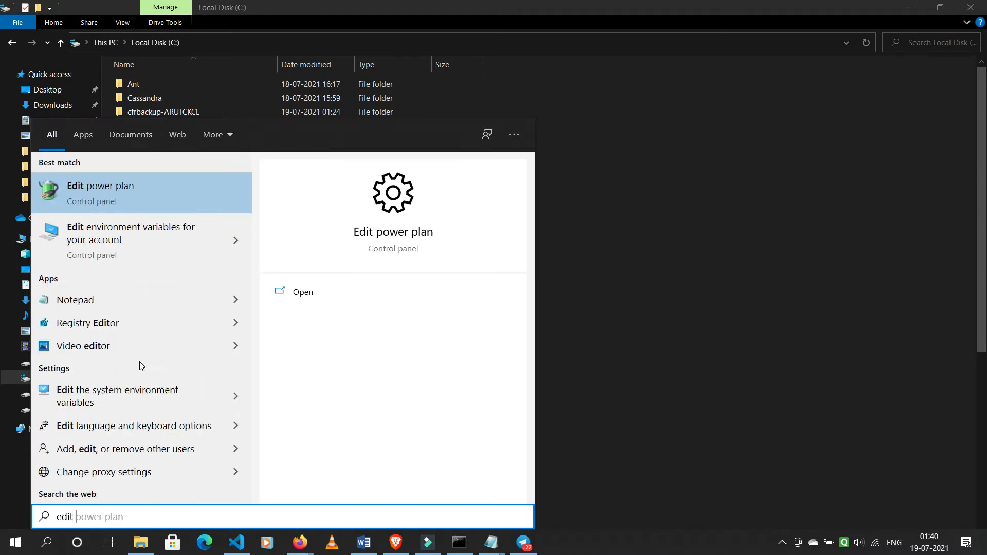
{"action": "type", "text": " env"}
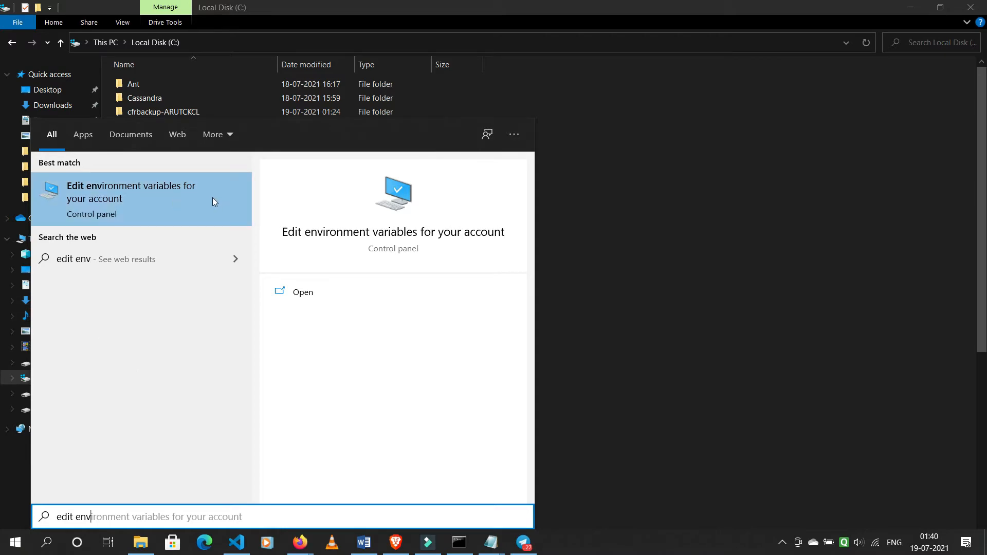
{"action": "left_click", "coordinate": [158, 203]}
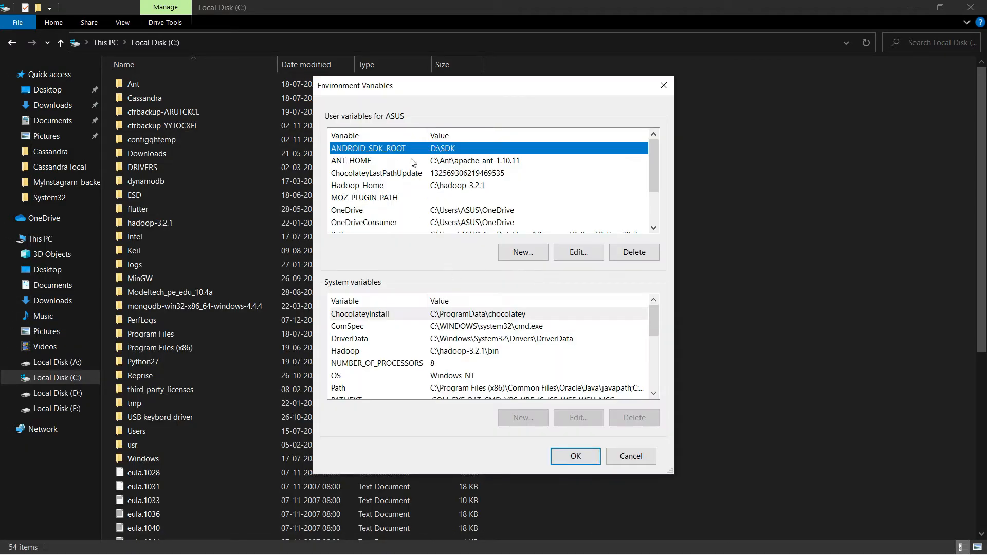
{"action": "left_click", "coordinate": [523, 248]}
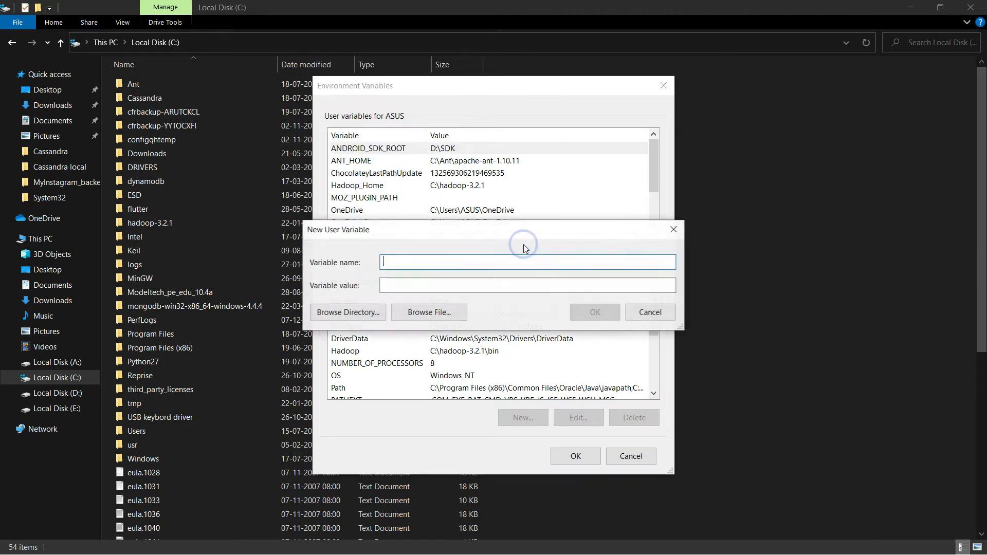
{"action": "left_click", "coordinate": [460, 268]}
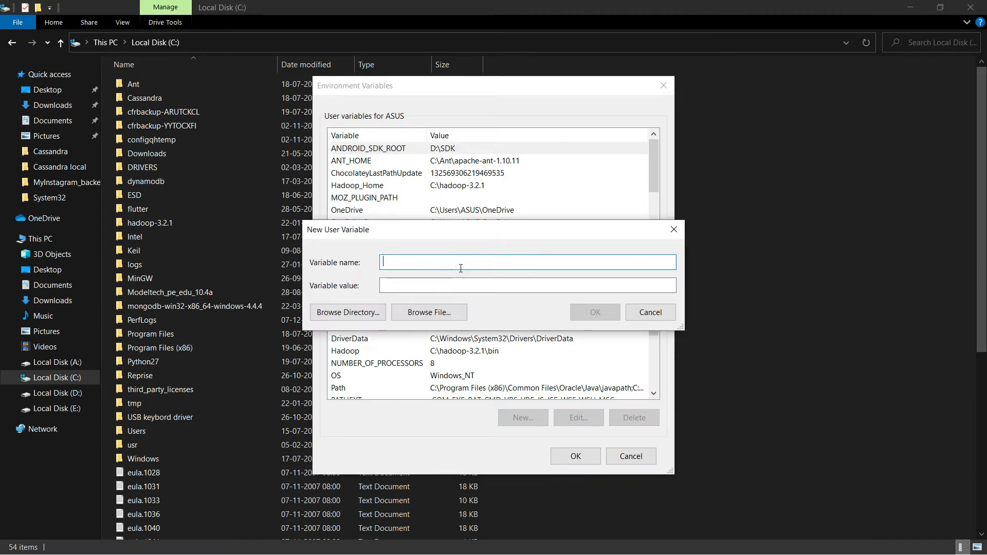
{"action": "type", "text": "JAVA_HOME"}
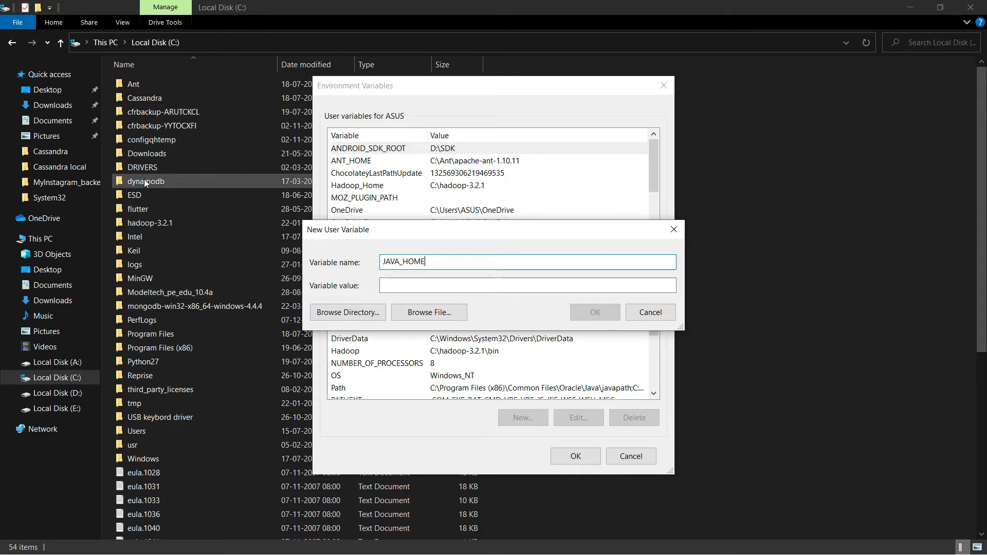
Copy the folder path C:\Program Files\Java\jre1.8.0_251 from File Explorer and save it as the value of JAVA_HOME.
{"action": "left_click", "coordinate": [387, 287]}
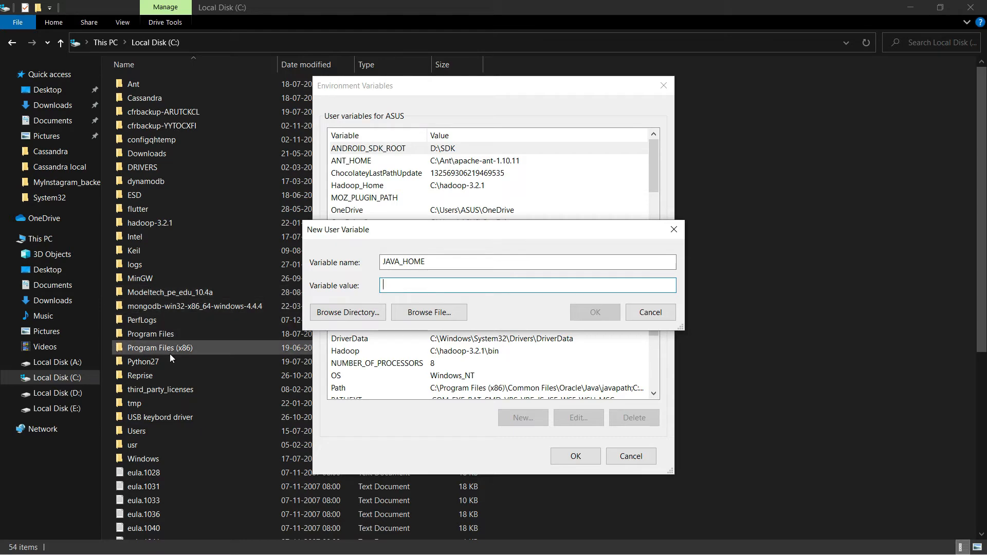
{"action": "left_click", "coordinate": [160, 338]}
{"action": "double_click", "coordinate": [159, 337]}
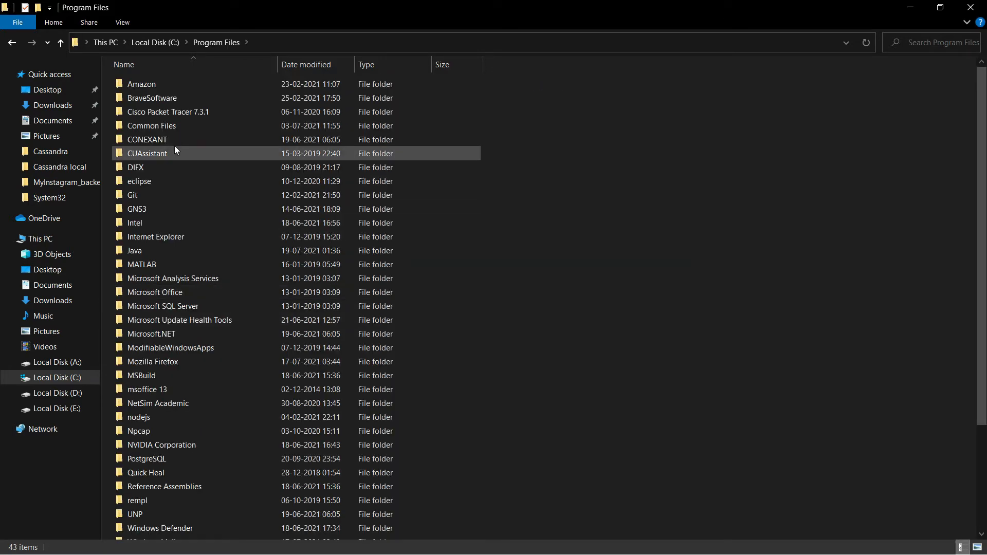
{"action": "double_click", "coordinate": [195, 252]}
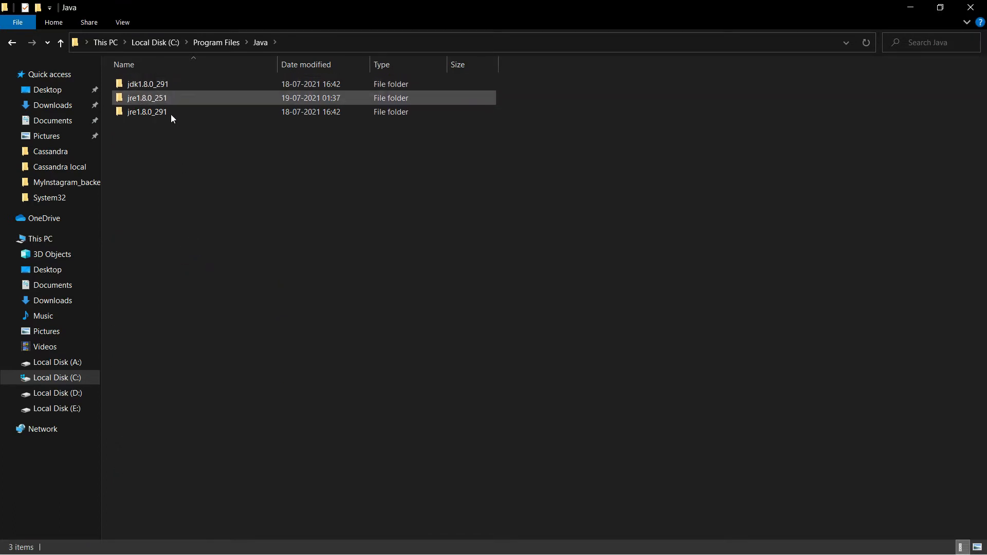
{"action": "double_click", "coordinate": [157, 99]}
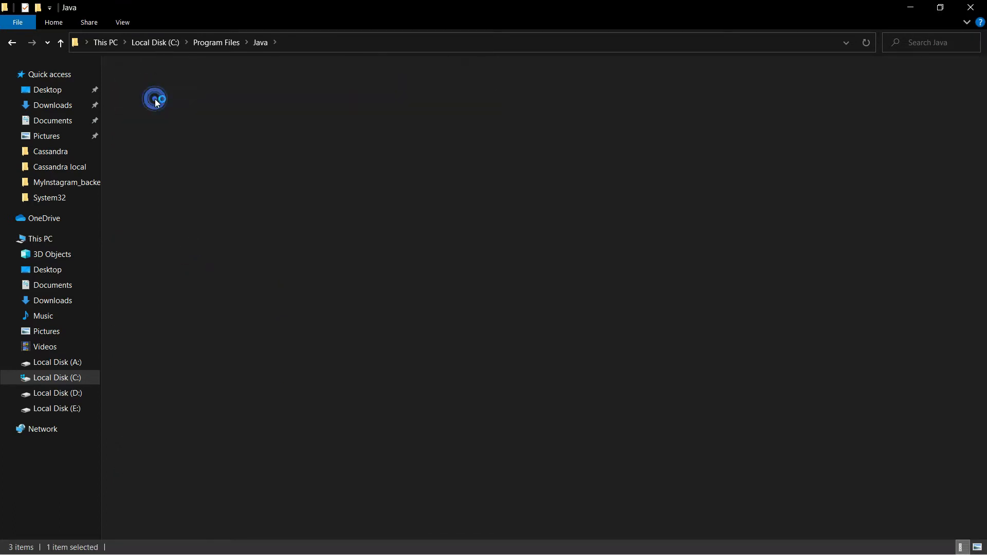
{"action": "left_click", "coordinate": [363, 42]}
{"action": "key", "text": "ctrl+c"}
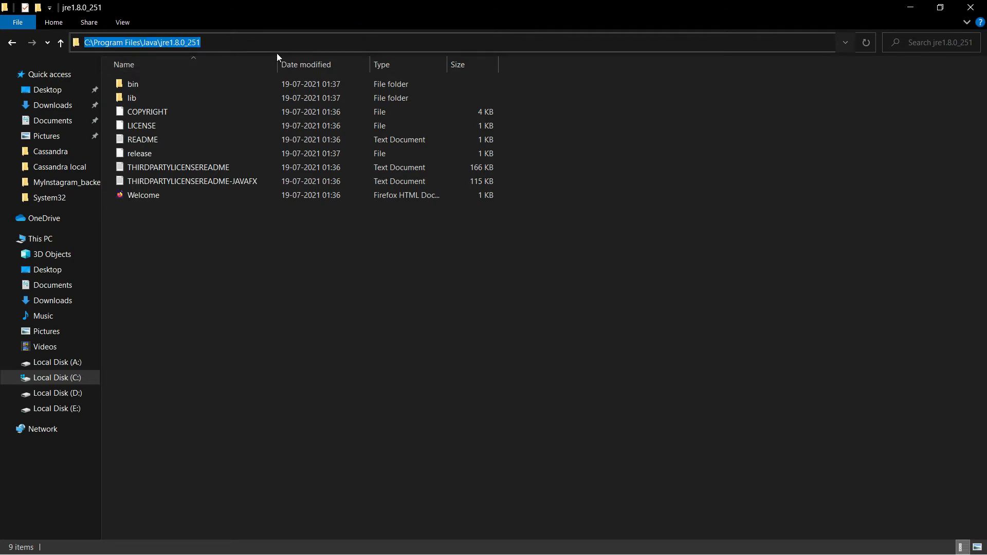
{"action": "key", "text": "alt+Tab"}
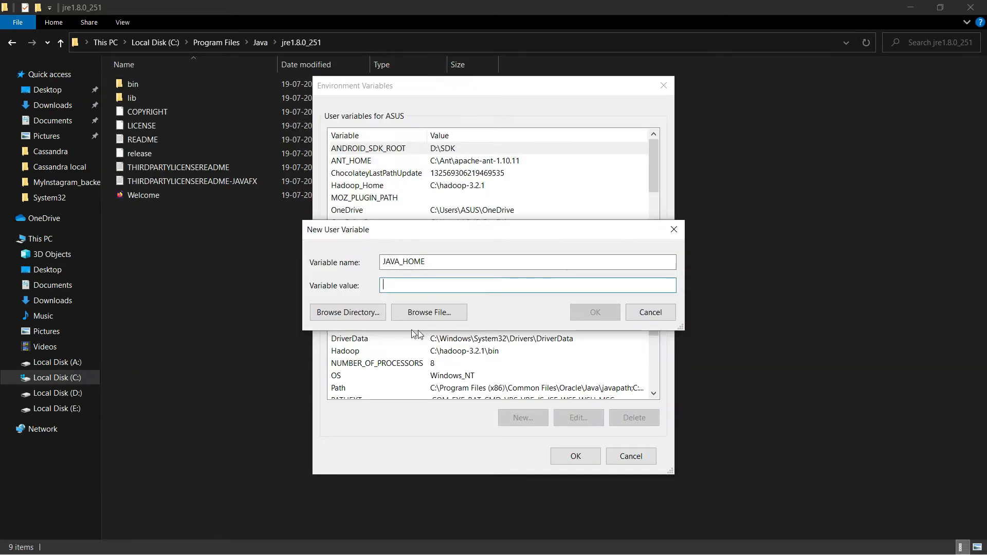
{"action": "key", "text": "ctrl+v"}
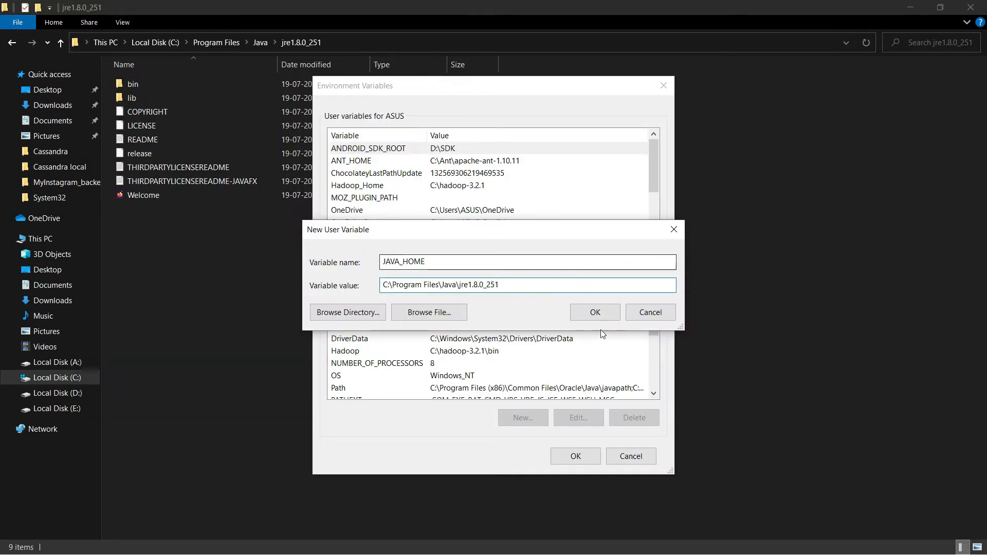
{"action": "left_click", "coordinate": [595, 313]}
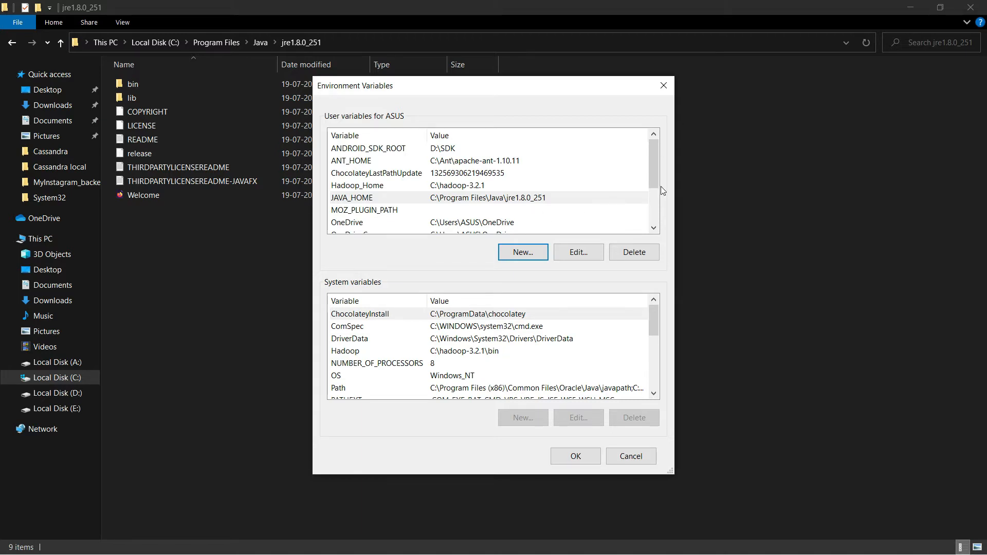
Open the user variable Path for editing.
{"action": "left_click_drag", "start_coordinate": [652, 162], "coordinate": [655, 208]}
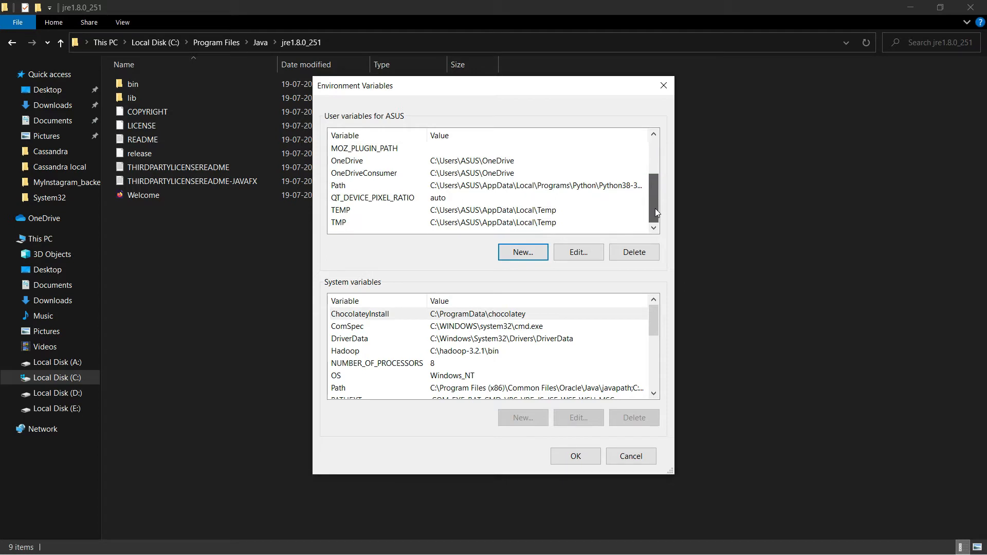
{"action": "left_click", "coordinate": [492, 187]}
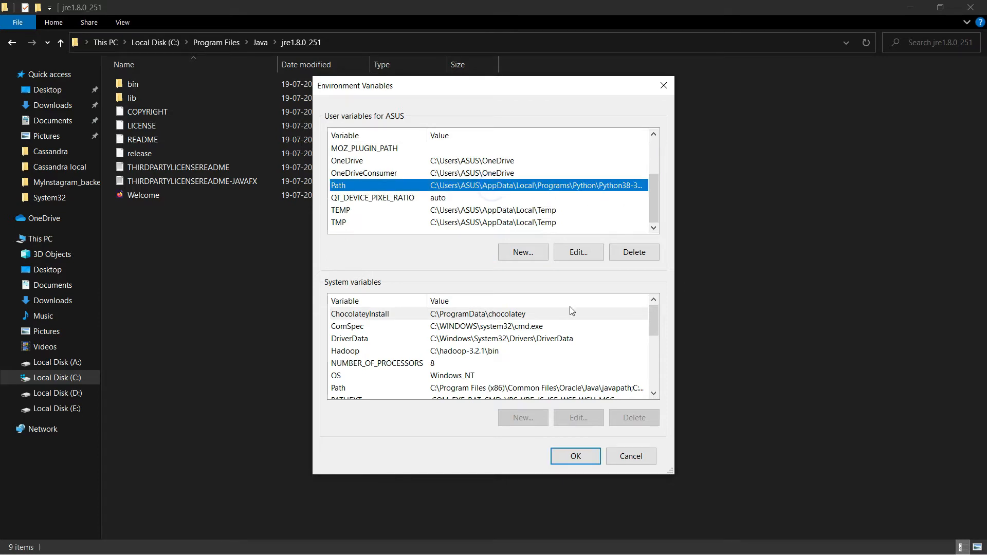
{"action": "left_click", "coordinate": [573, 253]}
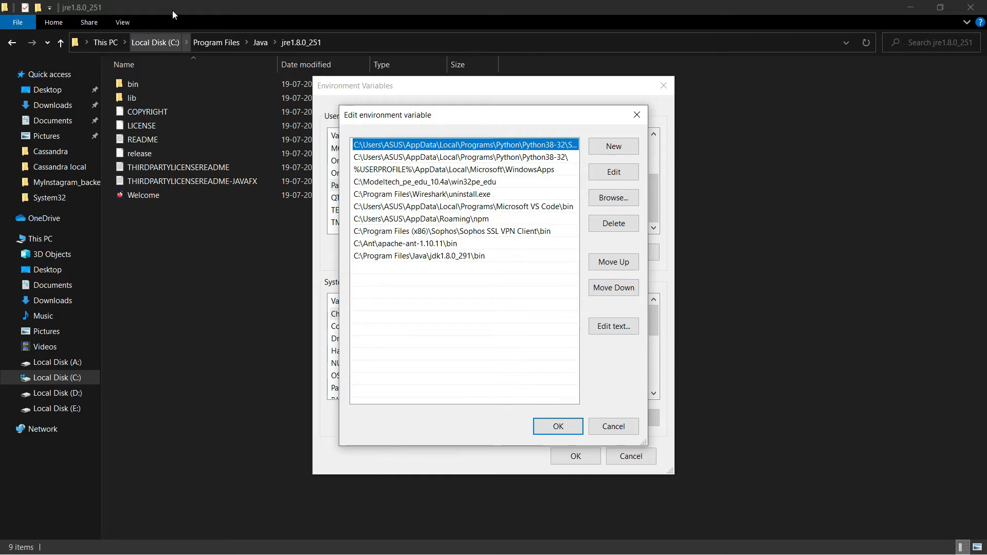
Open Command Prompt and check the active Python version with python --version.
{"action": "key", "text": "super"}
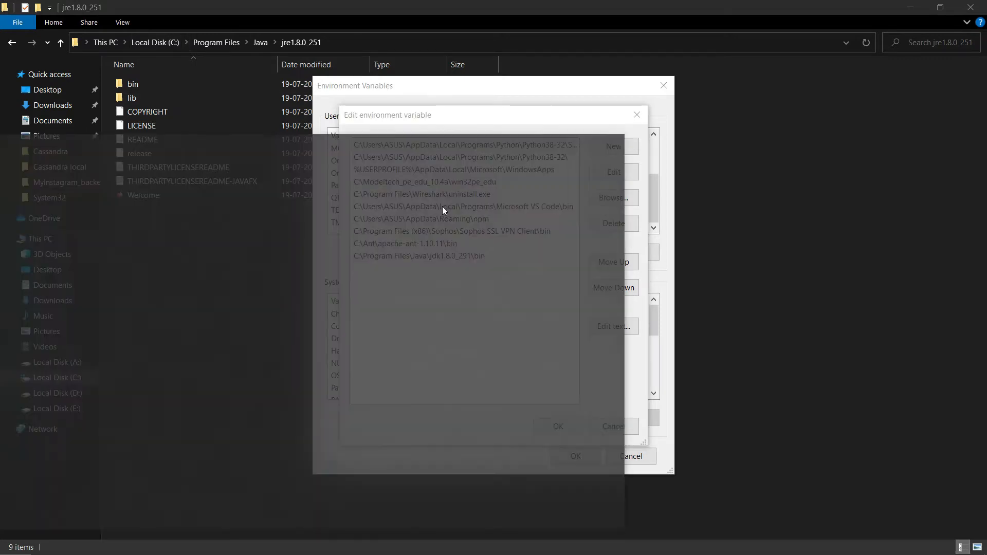
{"action": "type", "text": "c"}
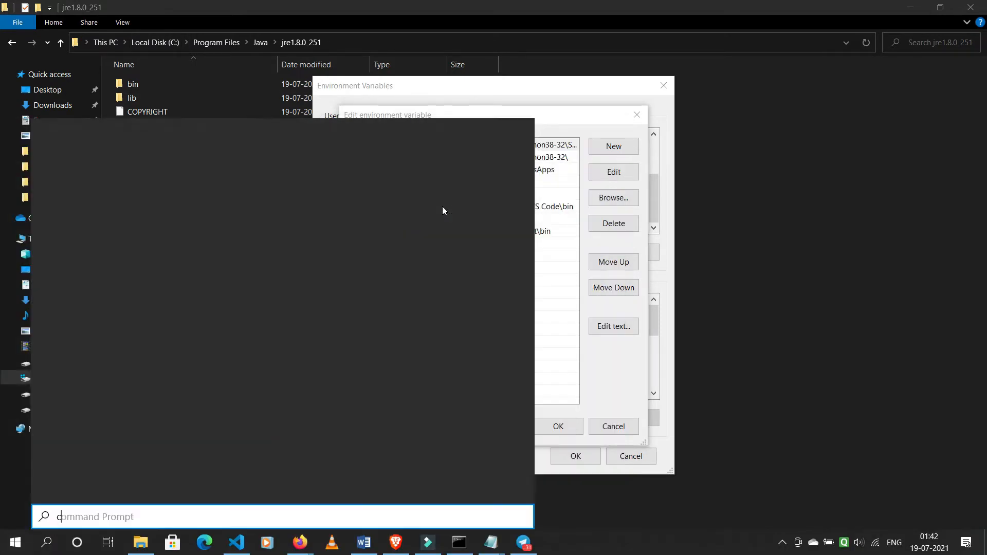
{"action": "type", "text": "md"}
{"action": "key", "text": "Escape"}
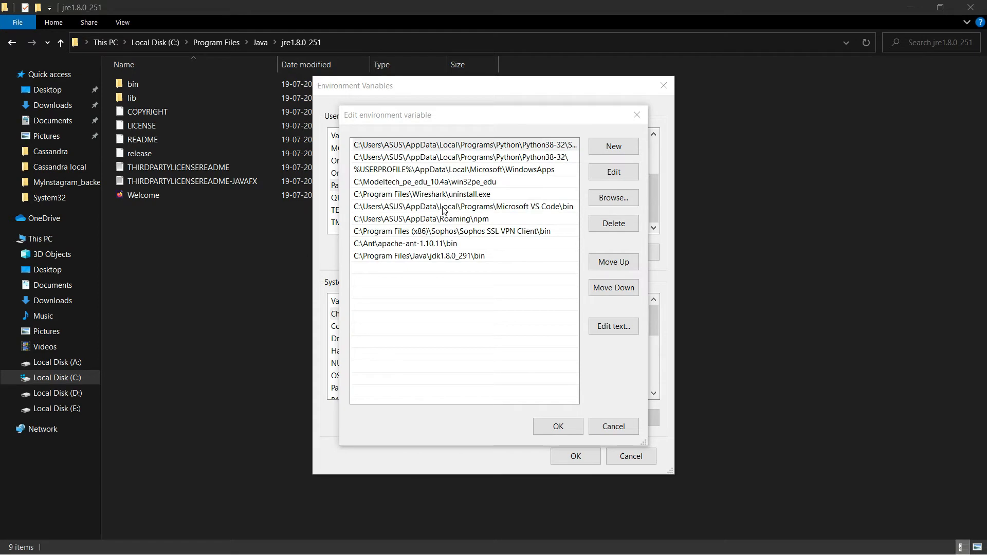
{"action": "type", "text": "pyth"}
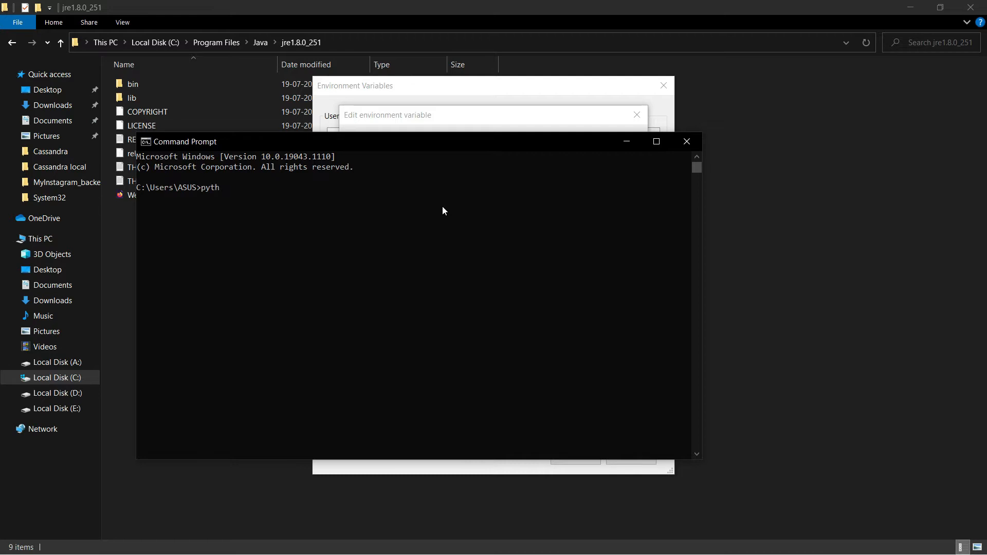
{"action": "type", "text": "on --version"}
{"action": "key", "text": "Return"}
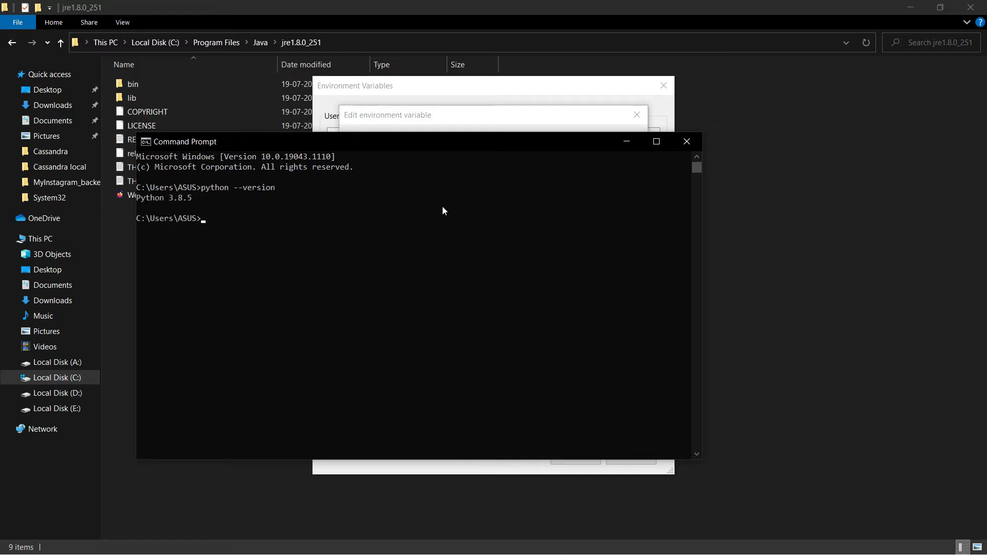
Copy the folder path C:\Python27 from File Explorer and add it as a new entry in the user variable Path.
{"action": "left_click", "coordinate": [493, 98]}
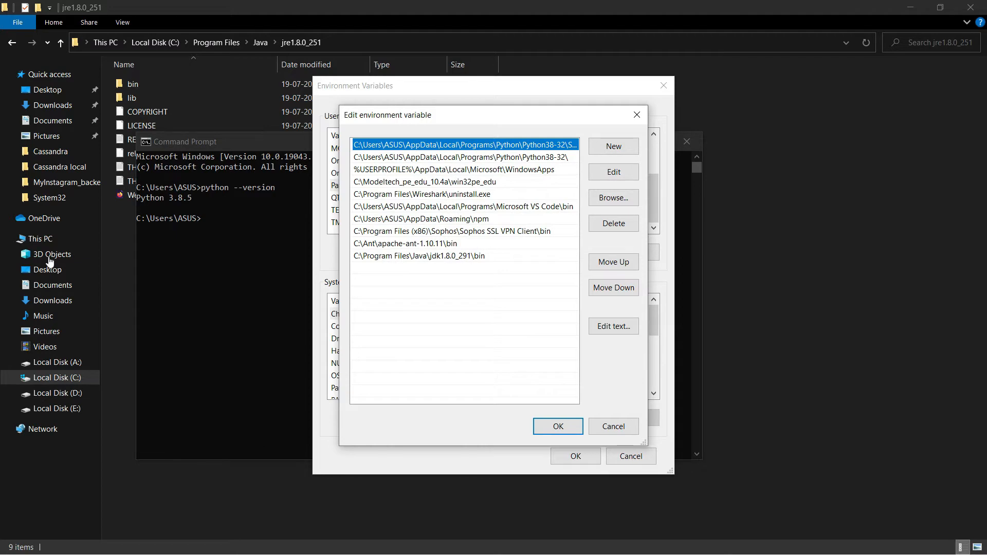
{"action": "left_click", "coordinate": [12, 43]}
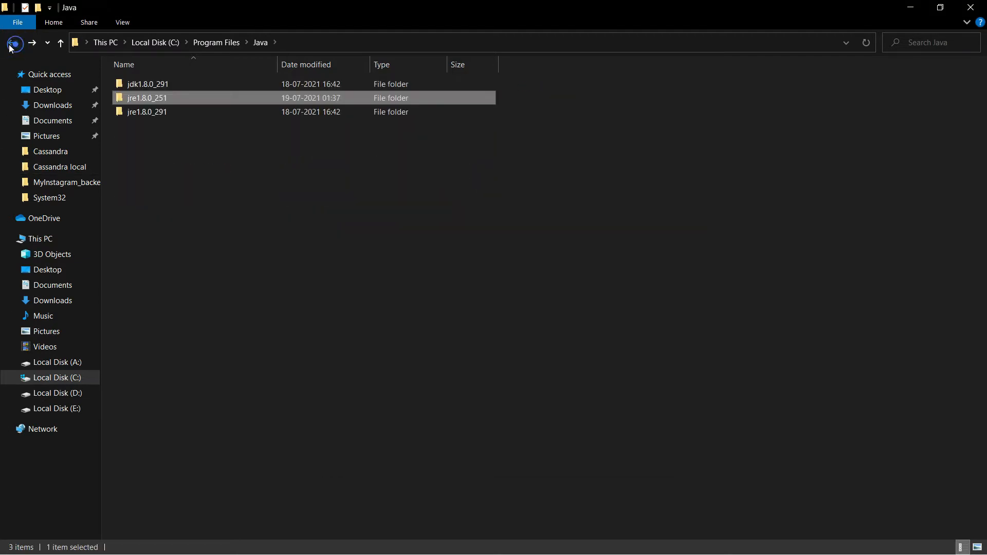
{"action": "left_click", "coordinate": [11, 42]}
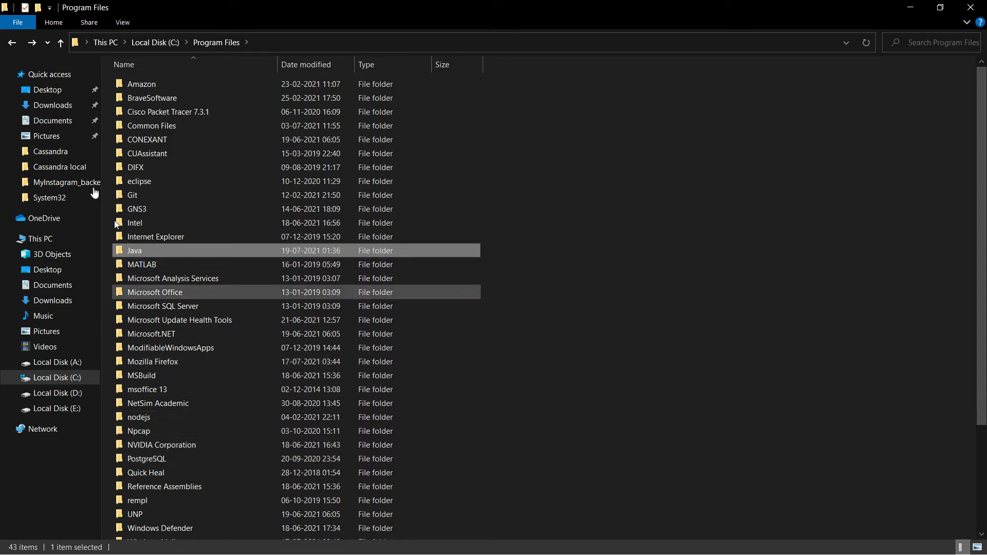
{"action": "left_click", "coordinate": [12, 43]}
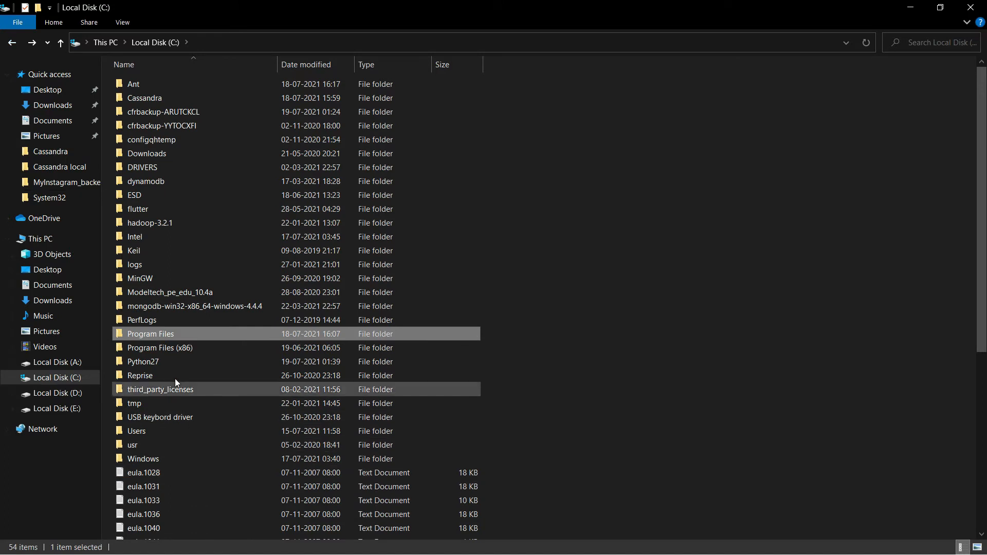
{"action": "double_click", "coordinate": [165, 357]}
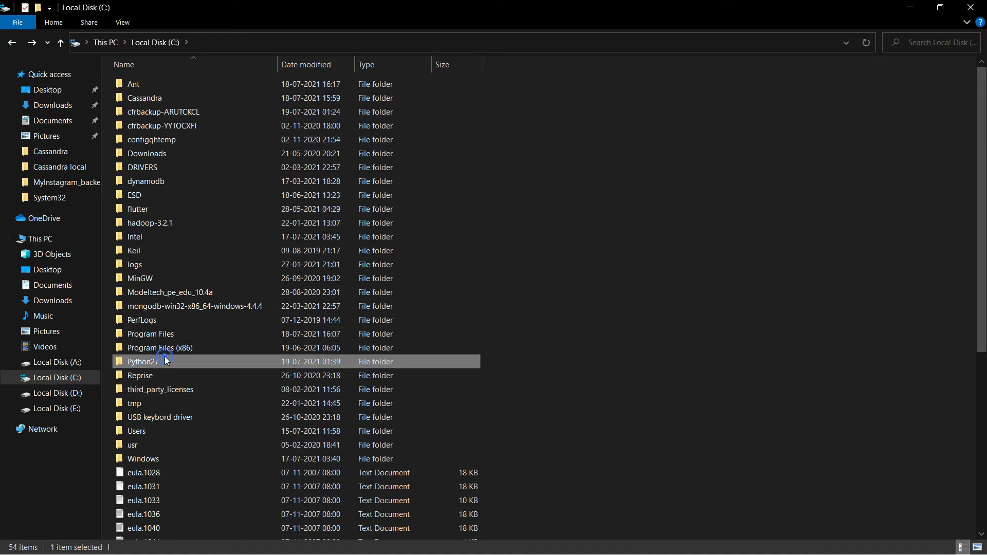
{"action": "left_click", "coordinate": [262, 42]}
{"action": "key", "text": "ctrl+c"}
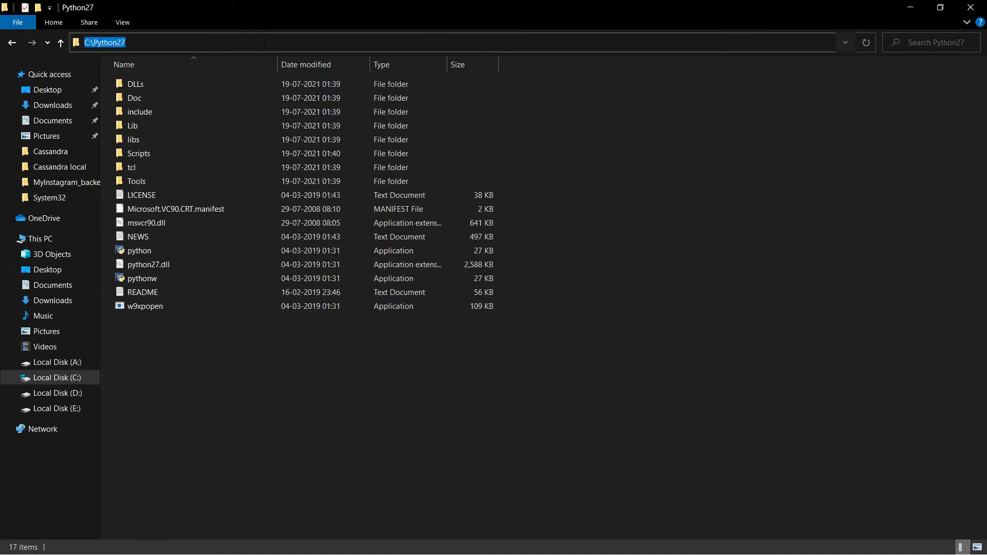
{"action": "key", "text": "alt+Tab"}
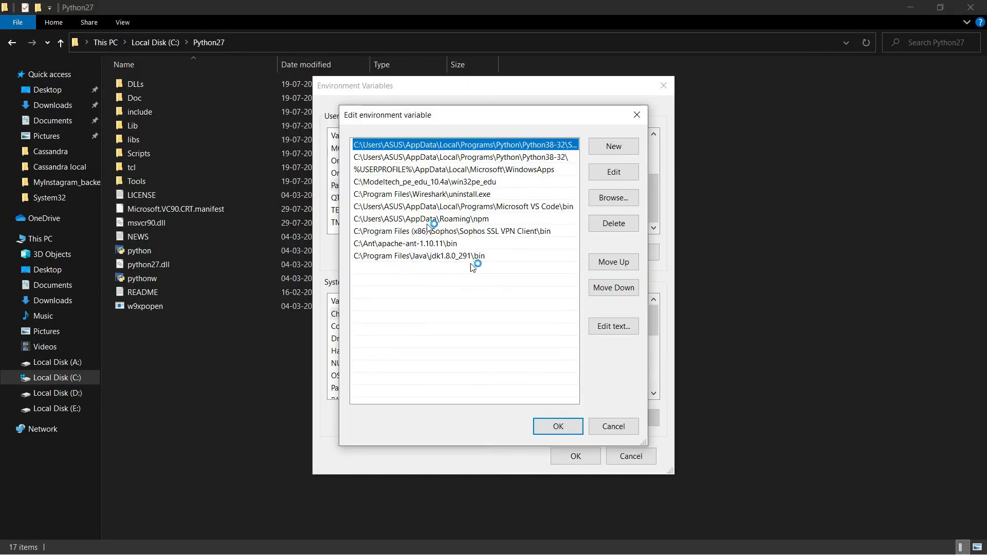
{"action": "left_click", "coordinate": [612, 147]}
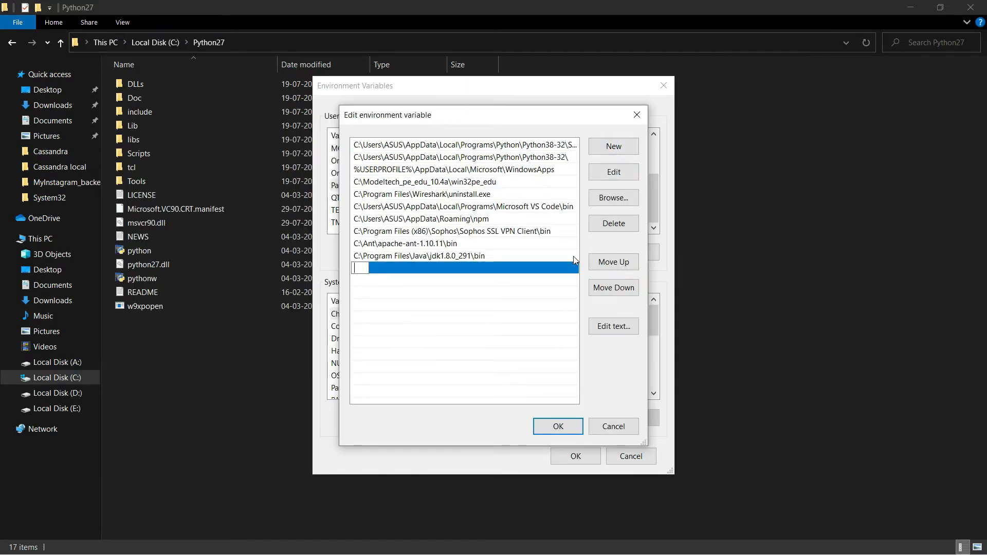
{"action": "key", "text": "ctrl+v"}
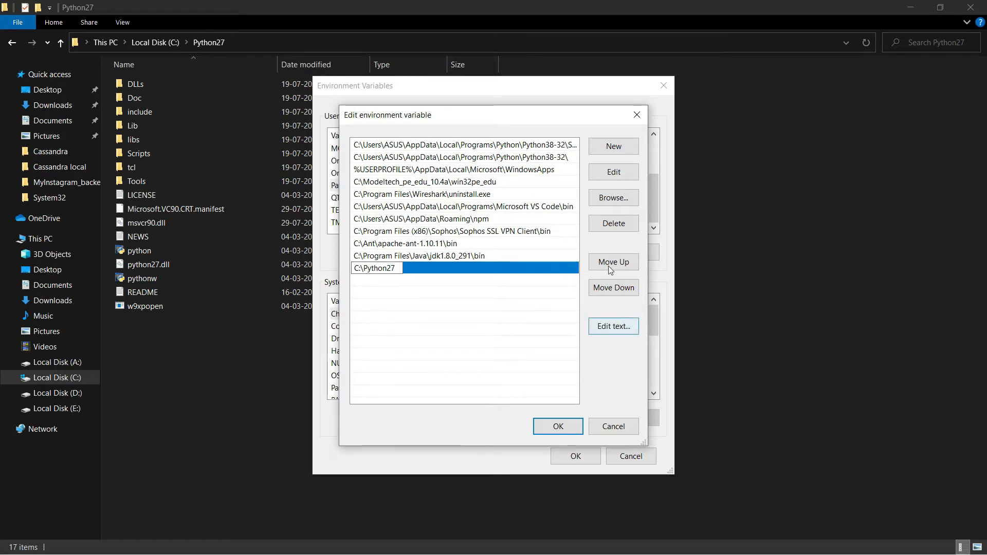
Move the C:\Python27 entry up to the first position in the Path list.
{"action": "left_click", "coordinate": [591, 264]}
{"action": "left_click", "coordinate": [591, 264]}
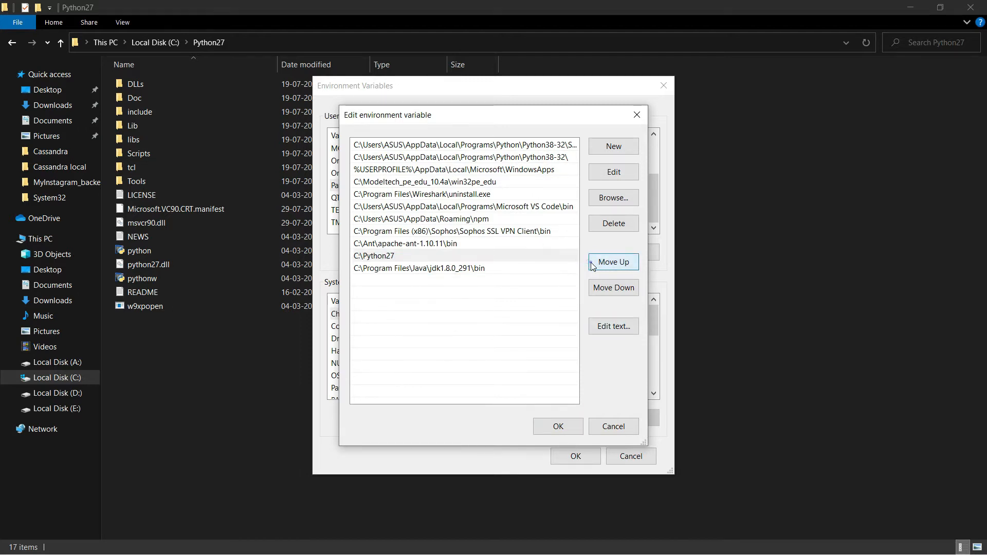
{"action": "left_click", "coordinate": [590, 264]}
{"action": "left_click", "coordinate": [591, 264]}
{"action": "left_click", "coordinate": [591, 264]}
{"action": "left_click", "coordinate": [591, 265]}
{"action": "left_click", "coordinate": [591, 264]}
{"action": "left_click", "coordinate": [592, 265]}
{"action": "left_click", "coordinate": [592, 264]}
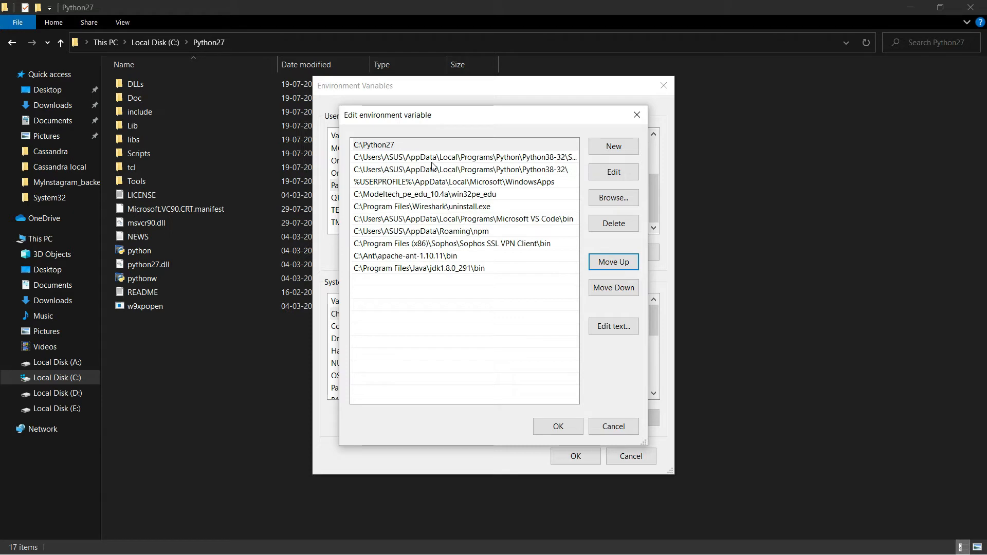
Move the C:\Python27 entry down to the last position in the Path list.
{"action": "left_click", "coordinate": [403, 149]}
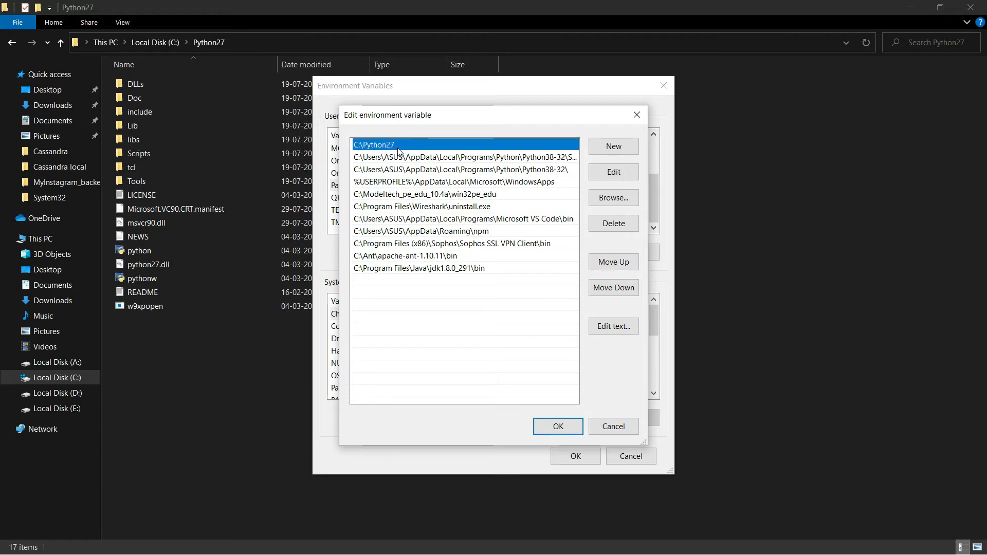
{"action": "left_click", "coordinate": [632, 291]}
{"action": "left_click", "coordinate": [631, 291]}
{"action": "left_click", "coordinate": [632, 291]}
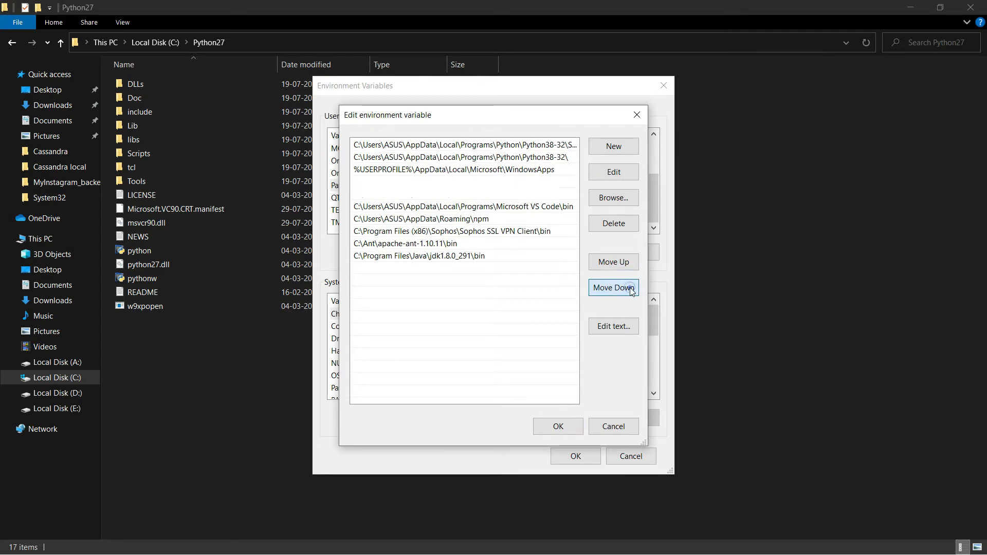
{"action": "left_click", "coordinate": [632, 291]}
{"action": "left_click", "coordinate": [632, 290]}
{"action": "left_click", "coordinate": [632, 291]}
{"action": "left_click", "coordinate": [632, 291]}
{"action": "left_click", "coordinate": [631, 291]}
{"action": "left_click", "coordinate": [632, 291]}
{"action": "left_click", "coordinate": [632, 291]}
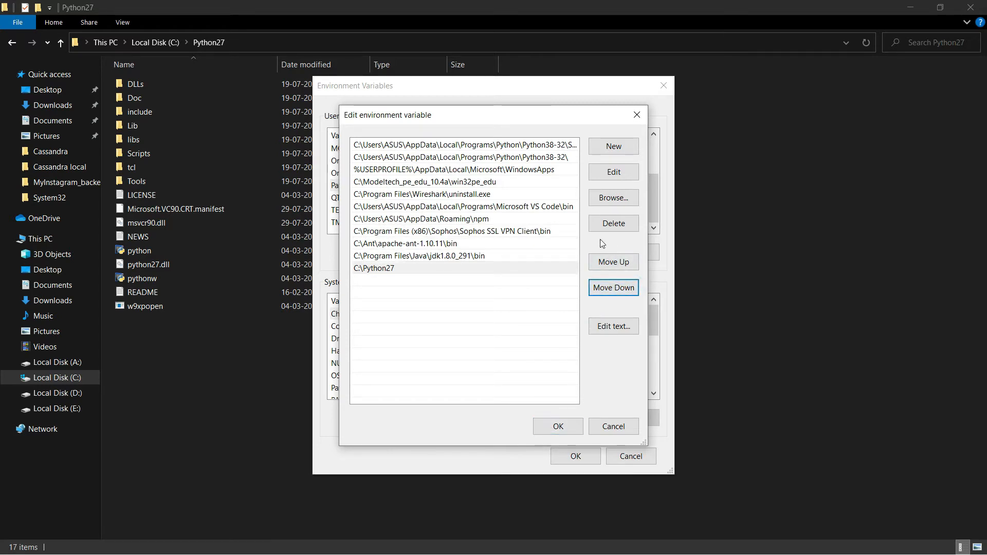
Return the C:\Python27 entry to the first position in the Path list and save the environment variables.
{"action": "left_click", "coordinate": [612, 264]}
{"action": "left_click", "coordinate": [612, 262]}
{"action": "left_click", "coordinate": [612, 262]}
{"action": "left_click", "coordinate": [611, 262]}
{"action": "left_click", "coordinate": [612, 262]}
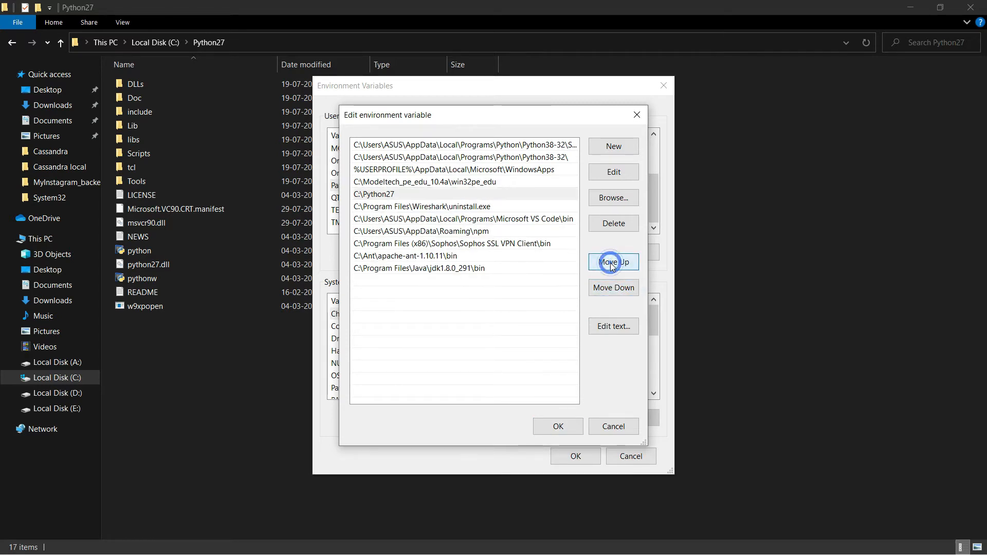
{"action": "left_click", "coordinate": [612, 262]}
{"action": "left_click", "coordinate": [612, 262]}
{"action": "left_click", "coordinate": [611, 262]}
{"action": "left_click", "coordinate": [611, 262]}
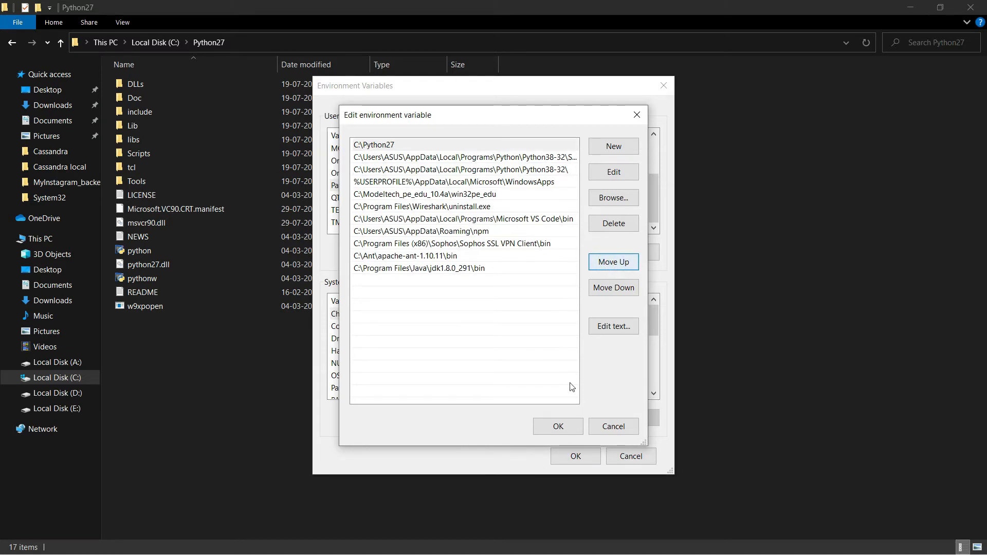
{"action": "left_click", "coordinate": [568, 430]}
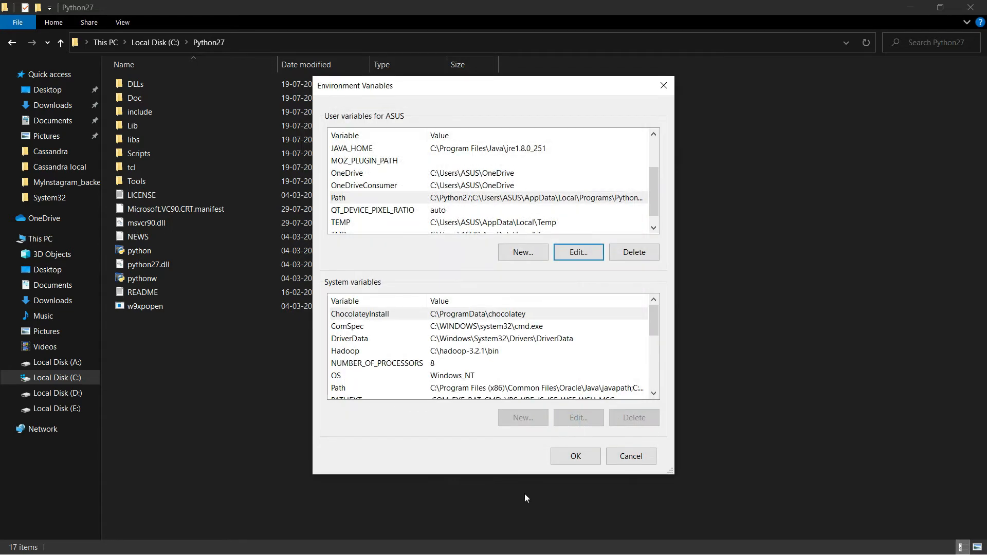
{"action": "left_click", "coordinate": [570, 457]}
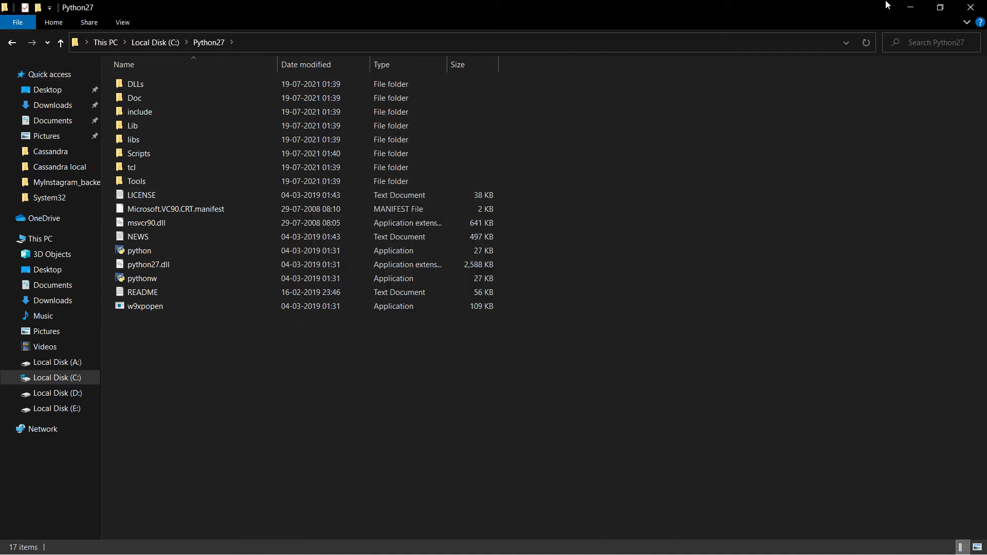
Open the bin folder of apache-cassandra-3.11.10 in C:\Cassandra and copy its folder path.
{"action": "left_click", "coordinate": [10, 44]}
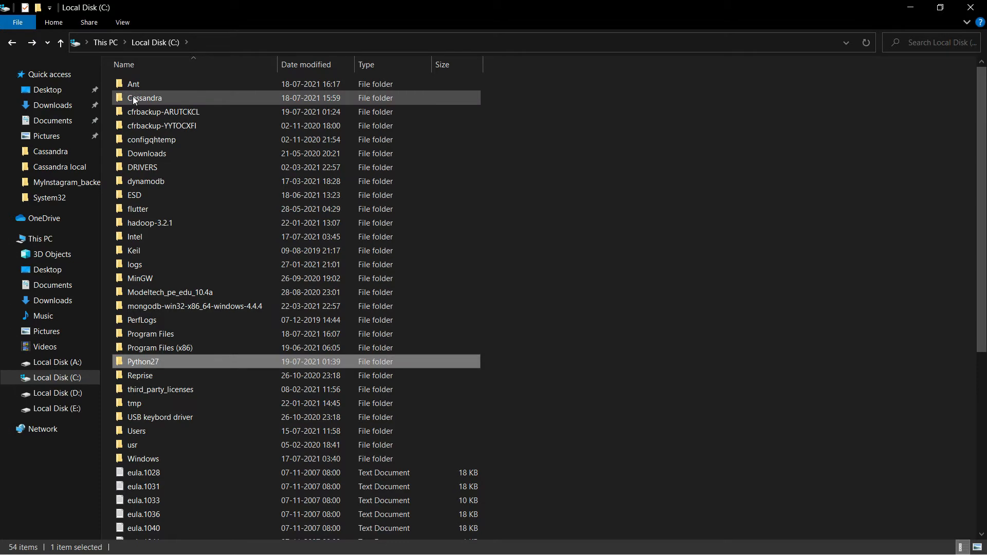
{"action": "double_click", "coordinate": [133, 97]}
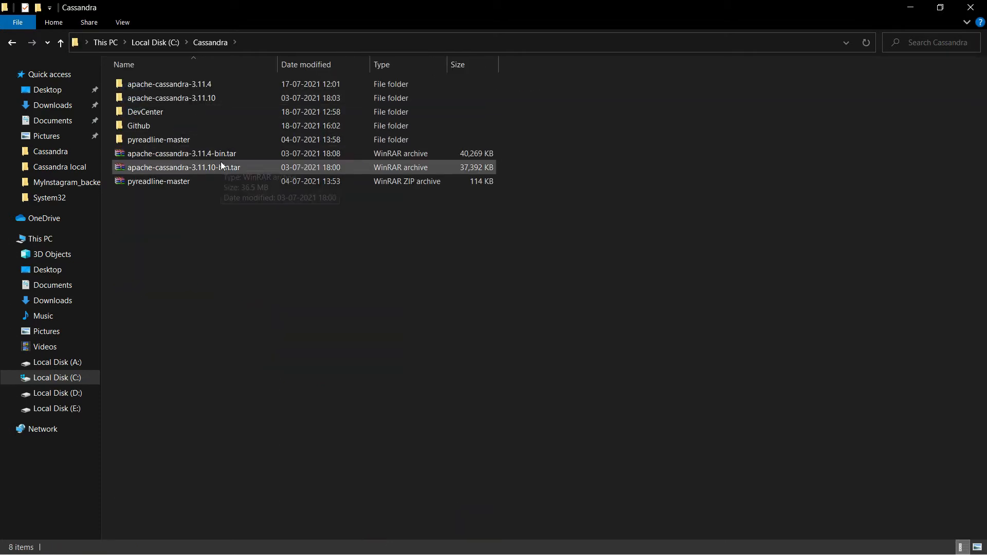
{"action": "double_click", "coordinate": [189, 98]}
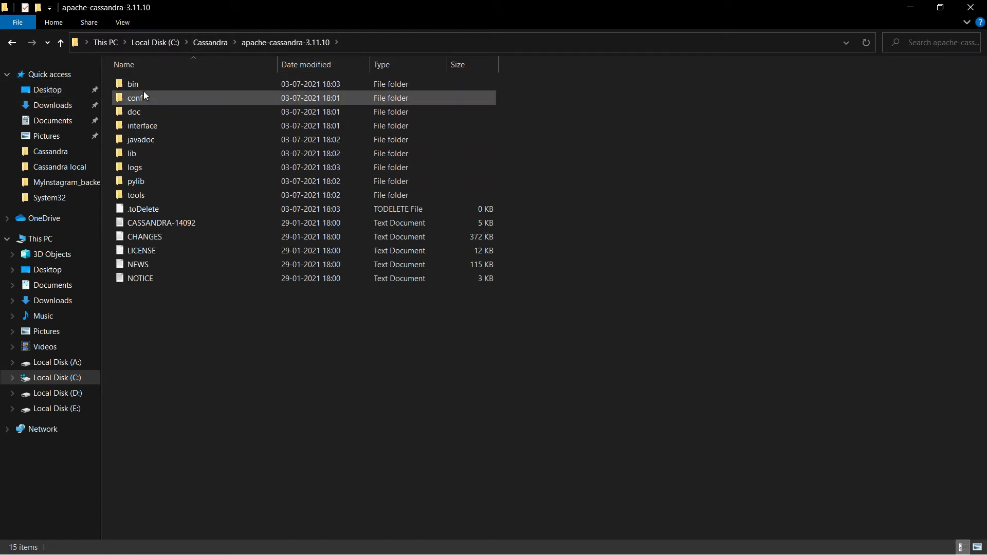
{"action": "double_click", "coordinate": [132, 84]}
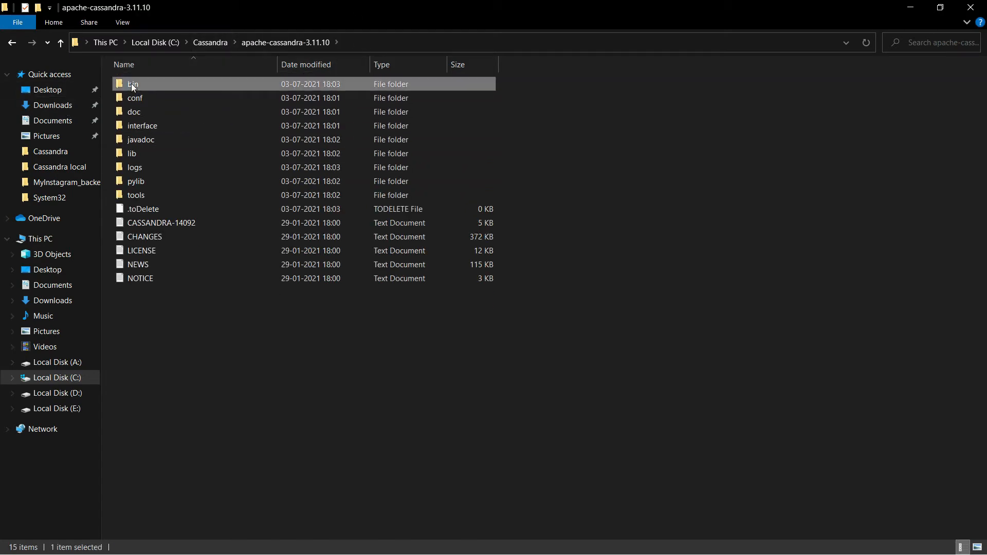
{"action": "left_click", "coordinate": [380, 41]}
{"action": "key", "text": "ctrl+c"}
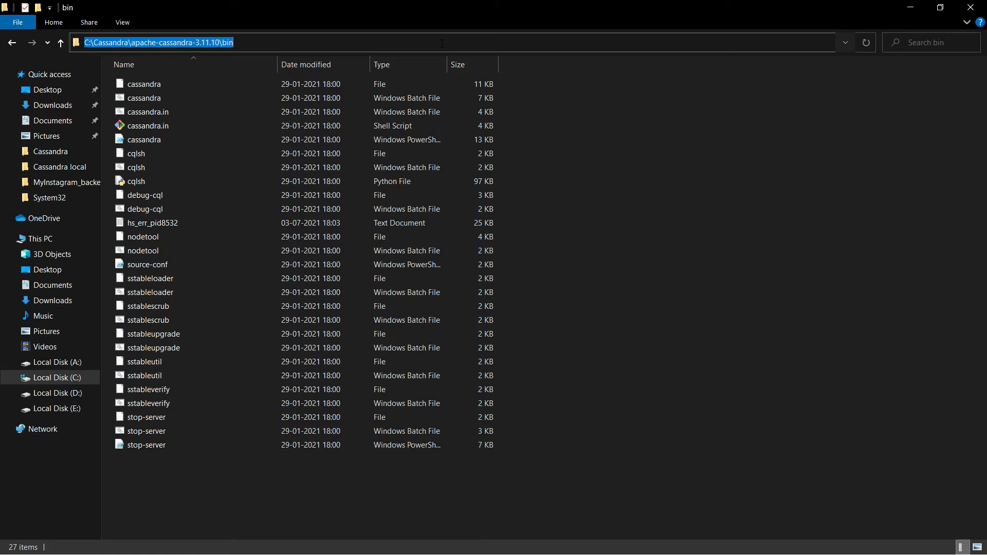
Reopen the system's environment variables and open the user variable Path for editing.
{"action": "key", "text": "super"}
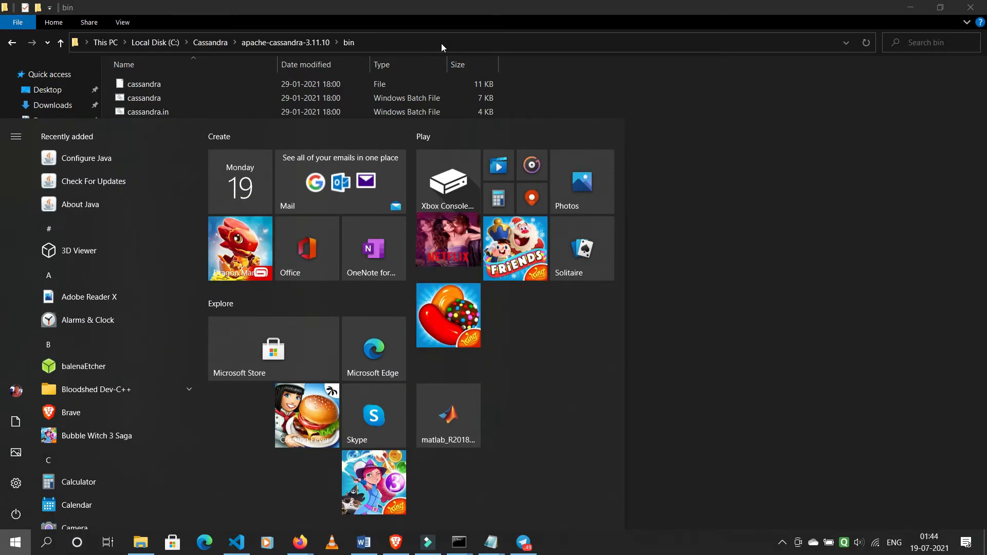
{"action": "type", "text": "edot"}
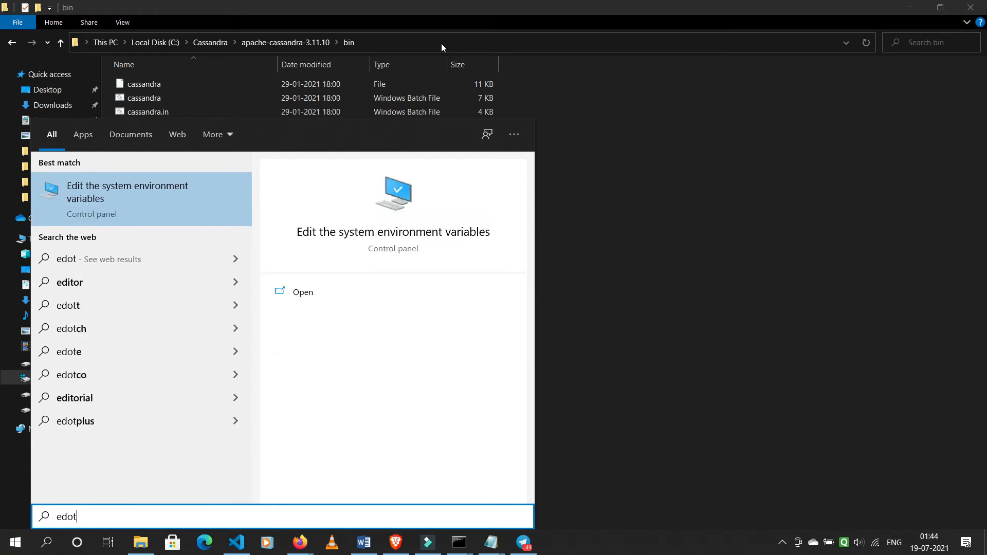
{"action": "key", "text": "Return"}
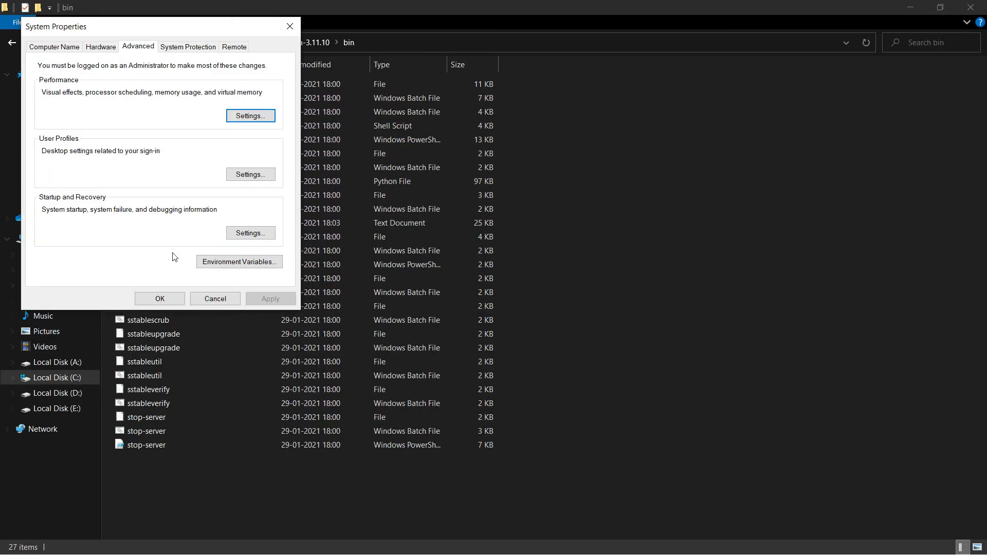
{"action": "left_click", "coordinate": [217, 263]}
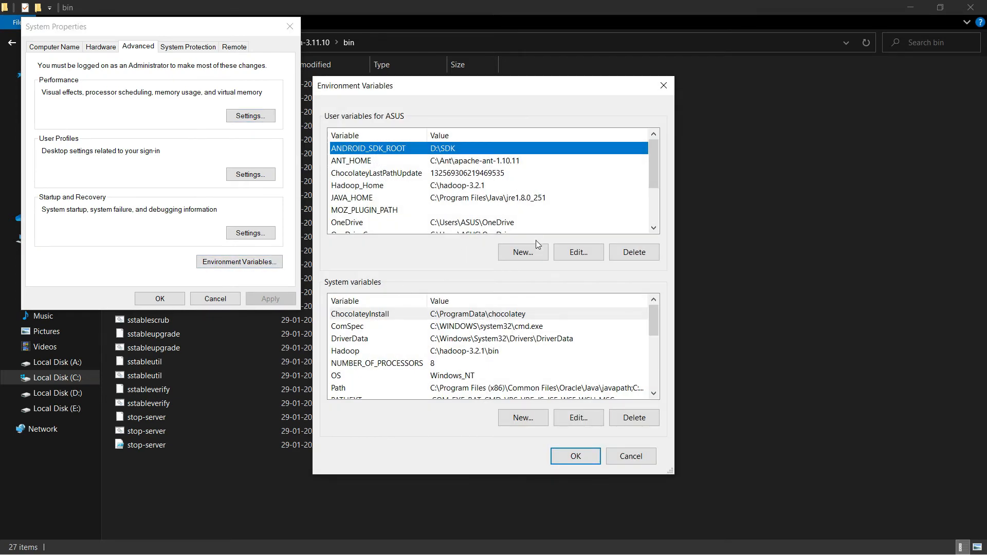
{"action": "left_click", "coordinate": [642, 174]}
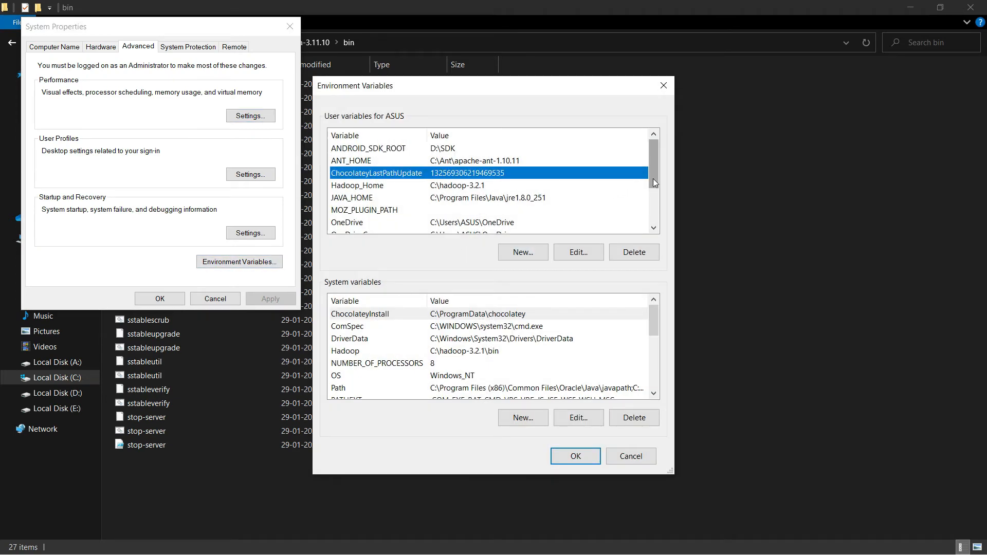
{"action": "left_click_drag", "start_coordinate": [654, 183], "coordinate": [655, 217]}
{"action": "double_click", "coordinate": [478, 186]}
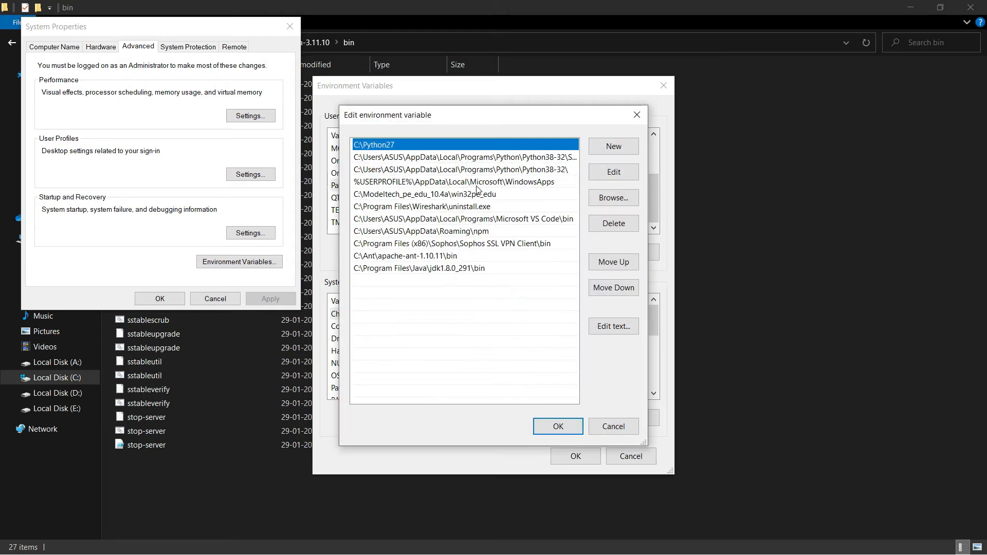
Add C:\Cassandra\apache-cassandra-3.11.10\bin as a new Path entry and save all environment variable and system property dialogs.
{"action": "left_click", "coordinate": [606, 149]}
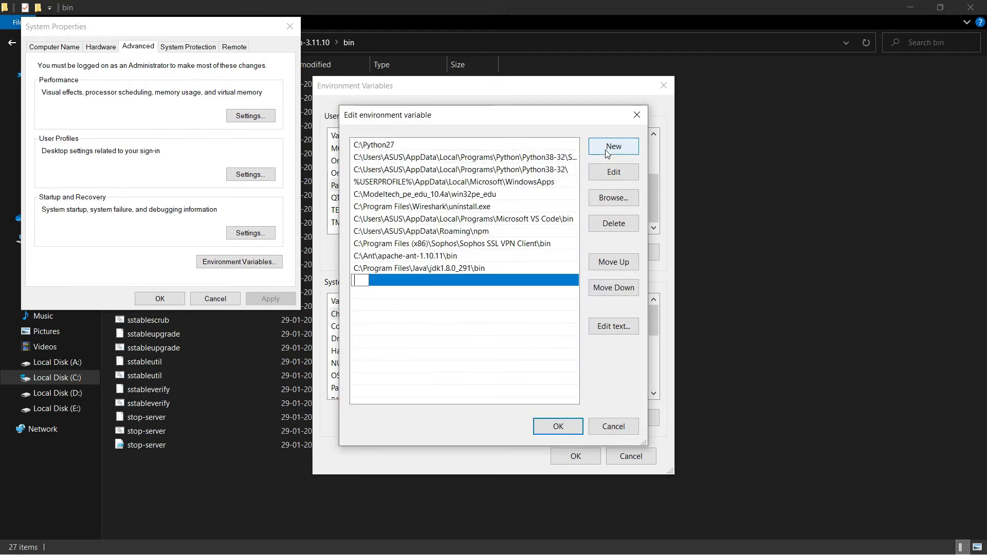
{"action": "key", "text": "ctrl+v"}
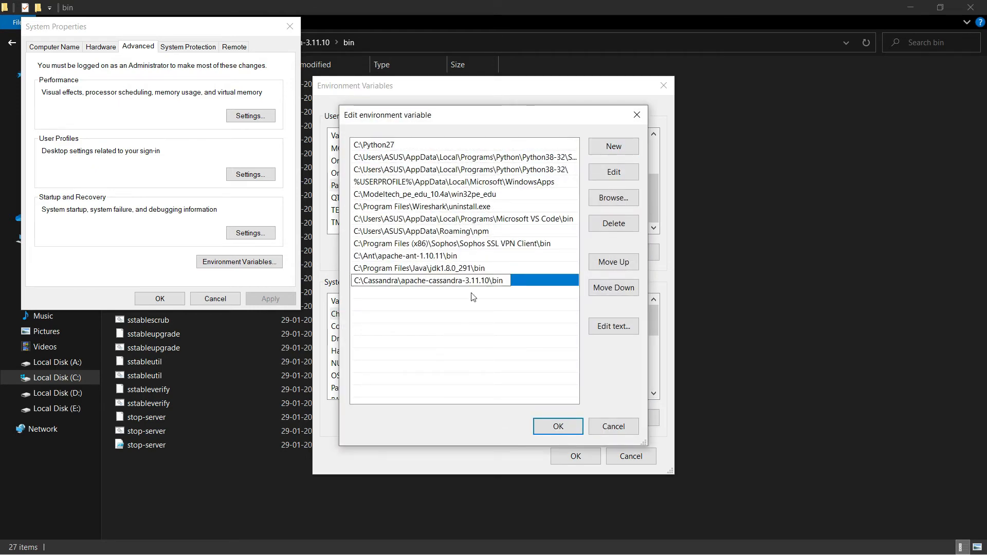
{"action": "left_click", "coordinate": [551, 426]}
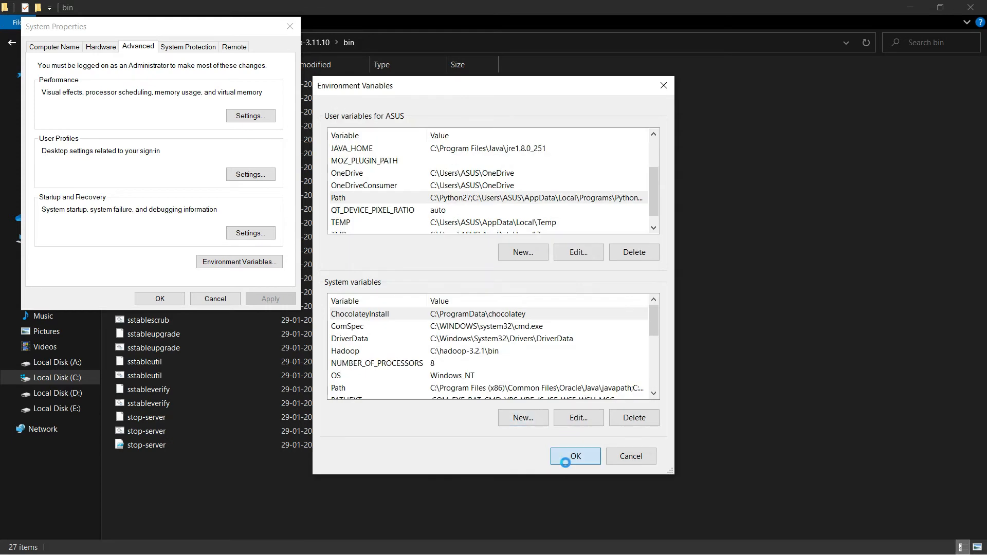
{"action": "left_click", "coordinate": [570, 457]}
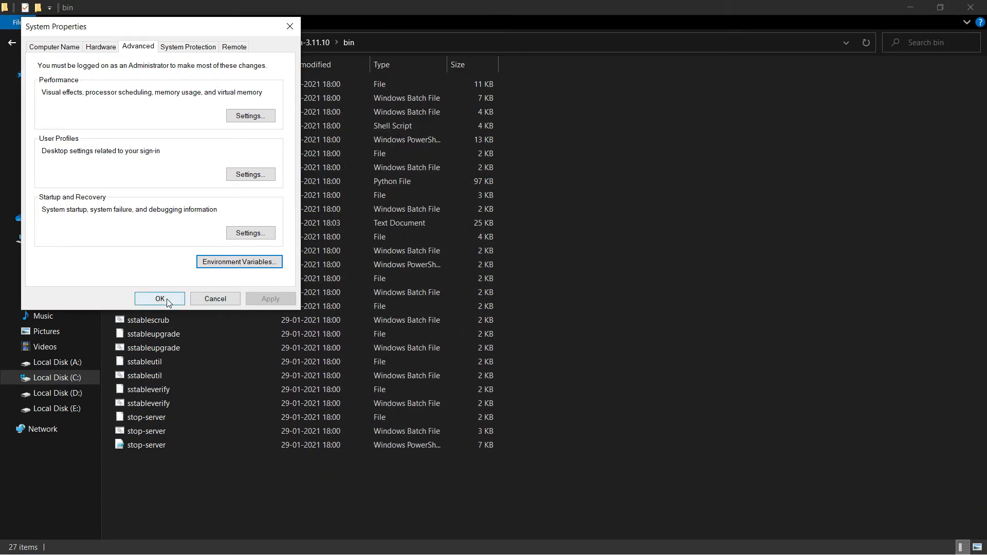
{"action": "left_click", "coordinate": [166, 303]}
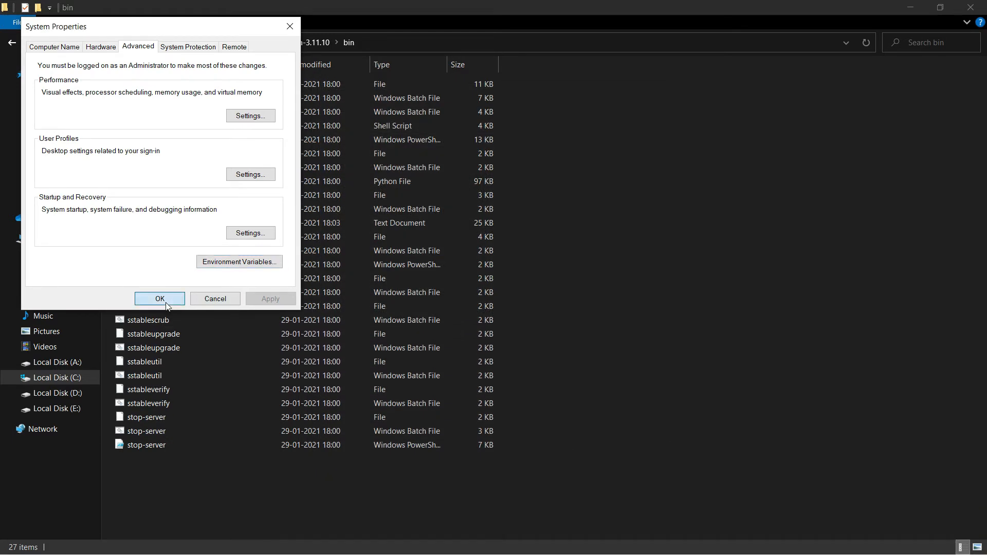
Open a Command Prompt and start the Cassandra server in the foreground with cassandra -f.
{"action": "key", "text": "super"}
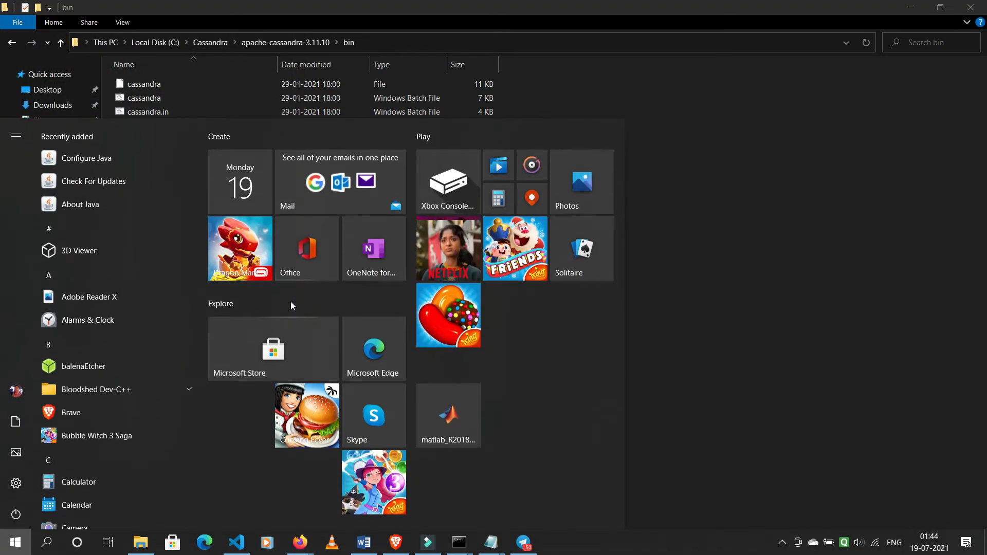
{"action": "type", "text": "cmd"}
{"action": "key", "text": "Return"}
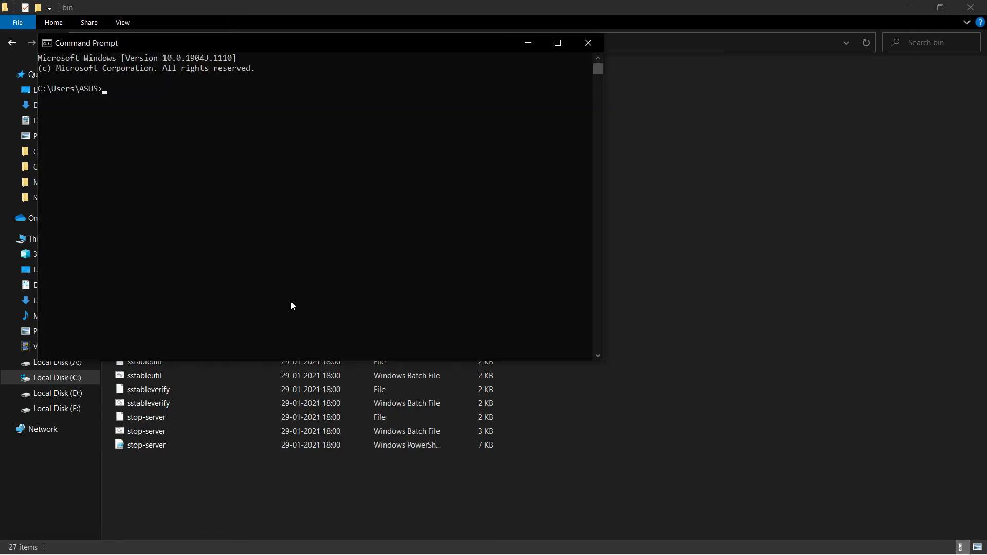
{"action": "type", "text": "cassandra -f"}
{"action": "key", "text": "Return"}
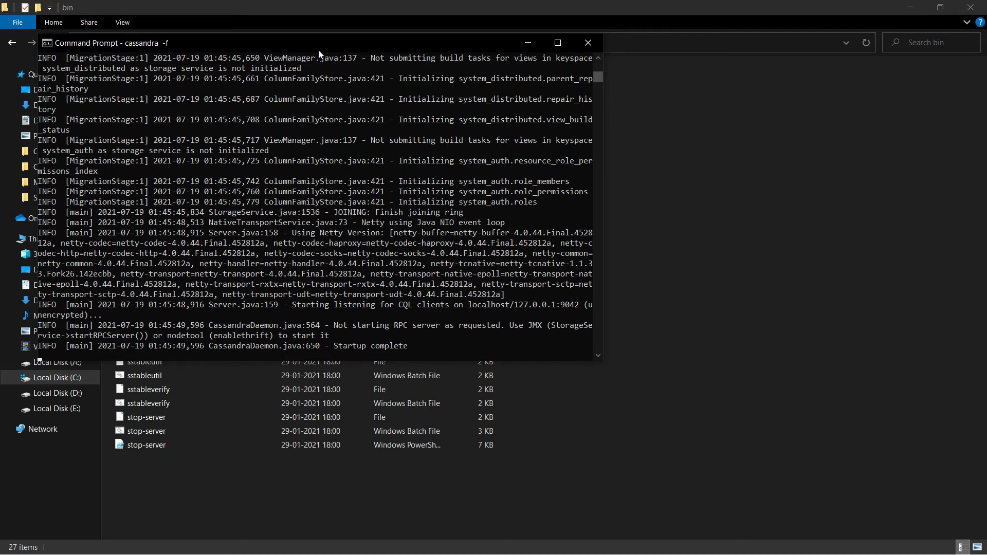
{"action": "left_click_drag", "start_coordinate": [317, 49], "coordinate": [444, 91]}
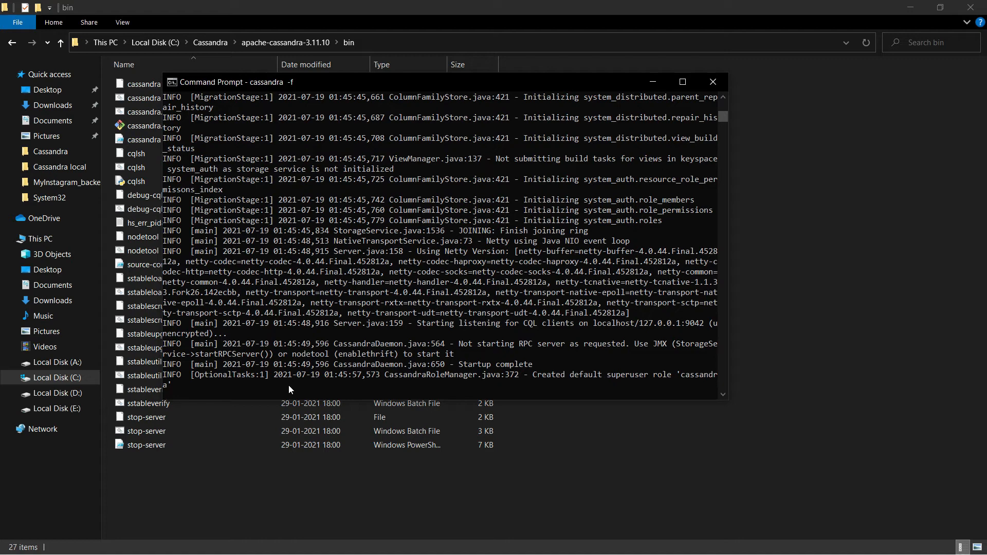
Stop the running Cassandra server, confirm terminating the batch job with Y, and close the Command Prompt.
{"action": "key", "text": "ctrl+c"}
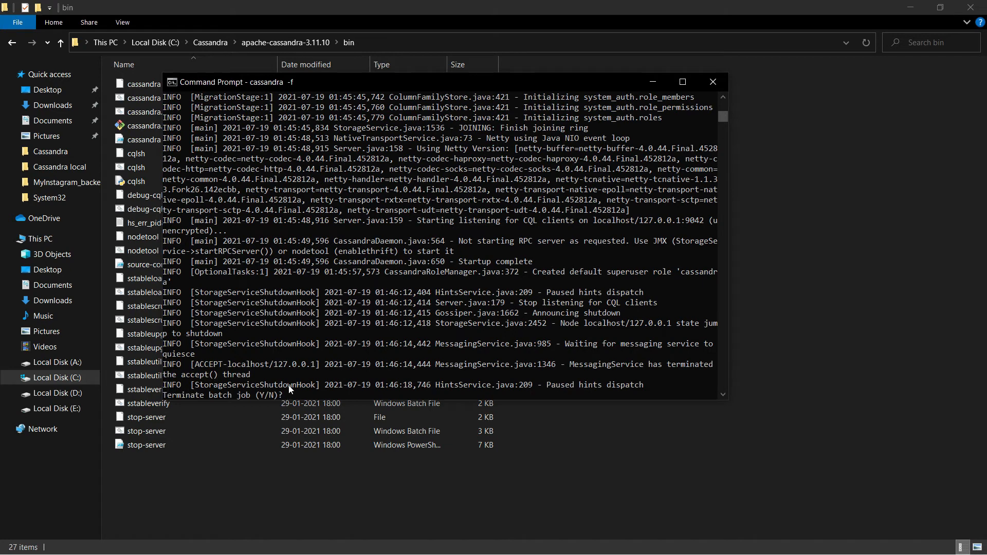
{"action": "type", "text": "Y"}
{"action": "key", "text": "Return"}
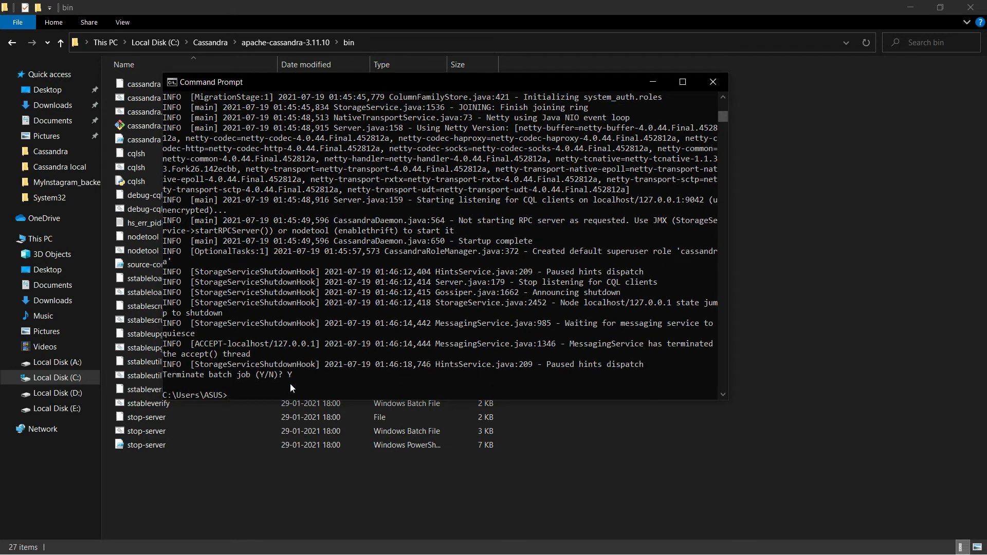
{"action": "left_click", "coordinate": [714, 81]}
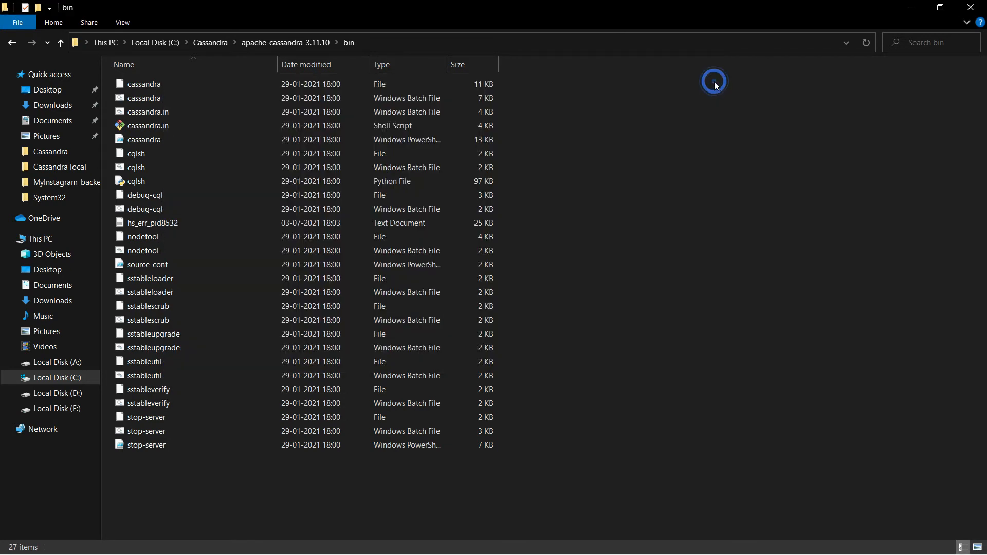
Go to the conf folder of apache-cassandra-3.11.10 and open cassandra.yaml in Notepad.
{"action": "left_click", "coordinate": [17, 44]}
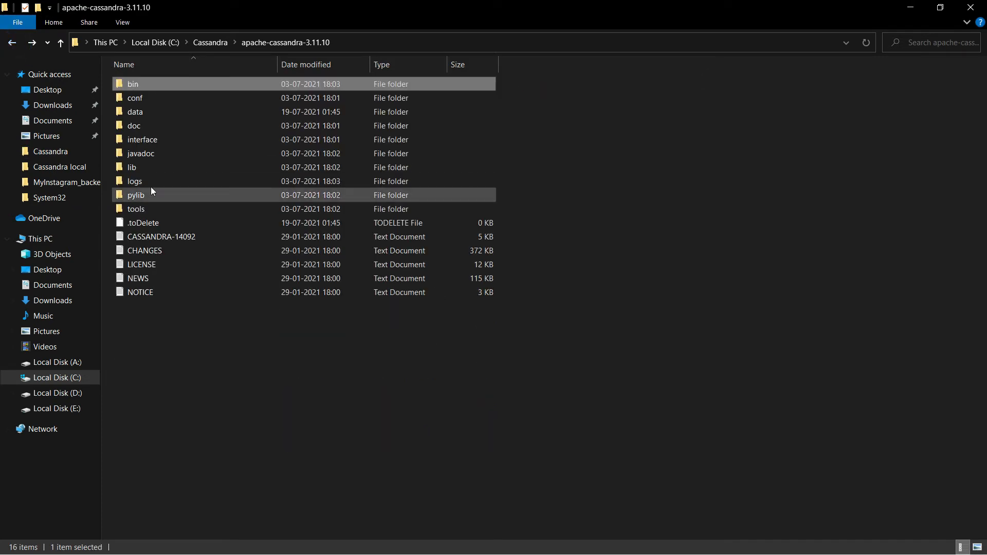
{"action": "double_click", "coordinate": [138, 101]}
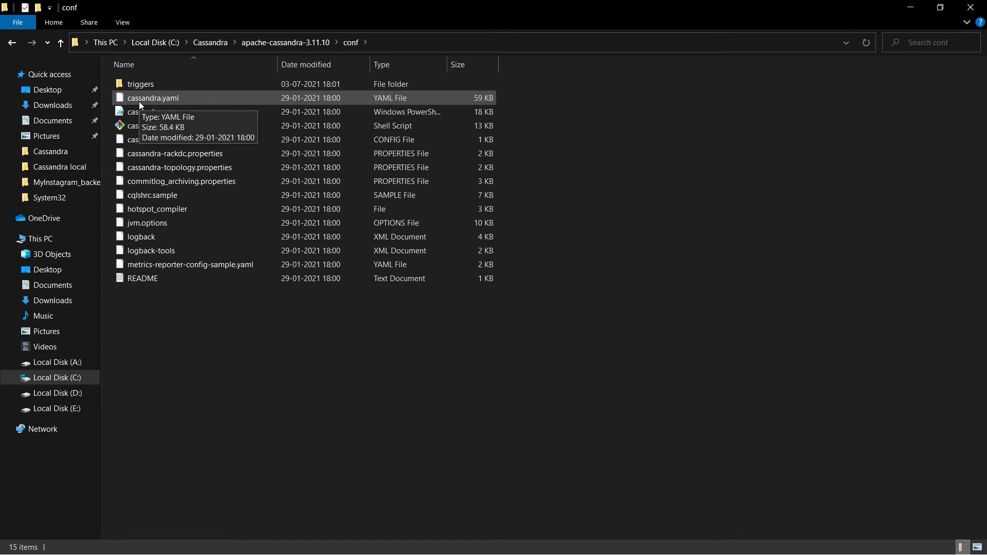
{"action": "left_click", "coordinate": [138, 101]}
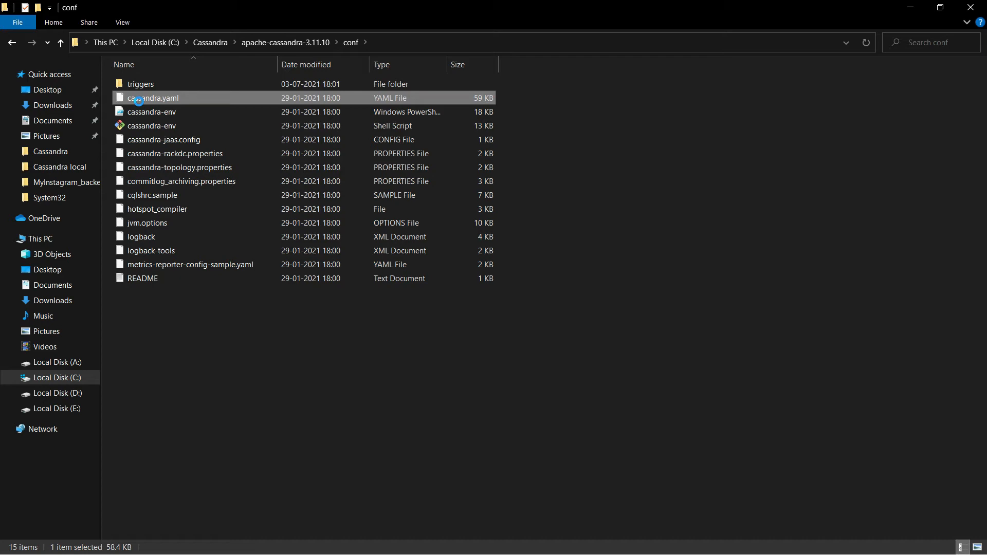
{"action": "right_click", "coordinate": [138, 101]}
{"action": "left_click", "coordinate": [177, 110]}
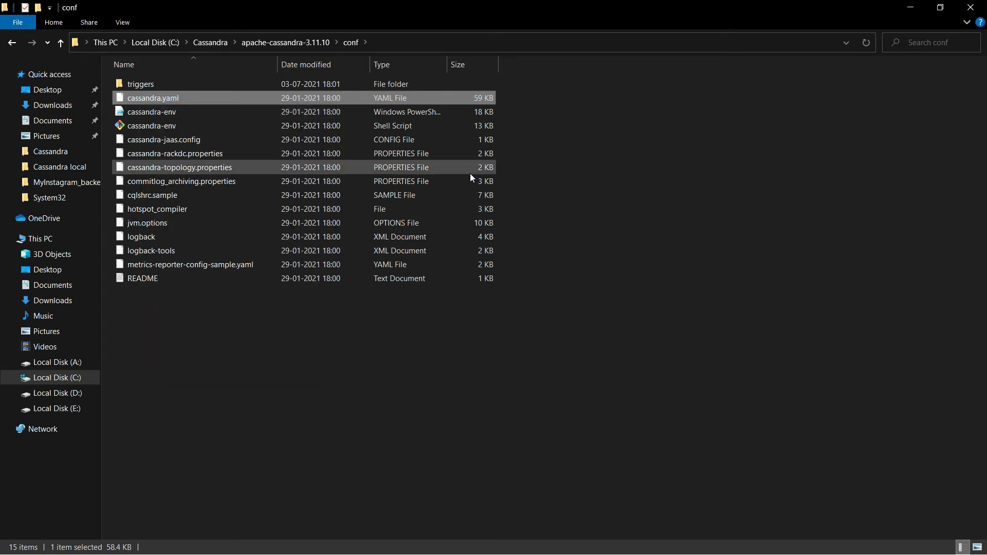
{"action": "left_click", "coordinate": [439, 192]}
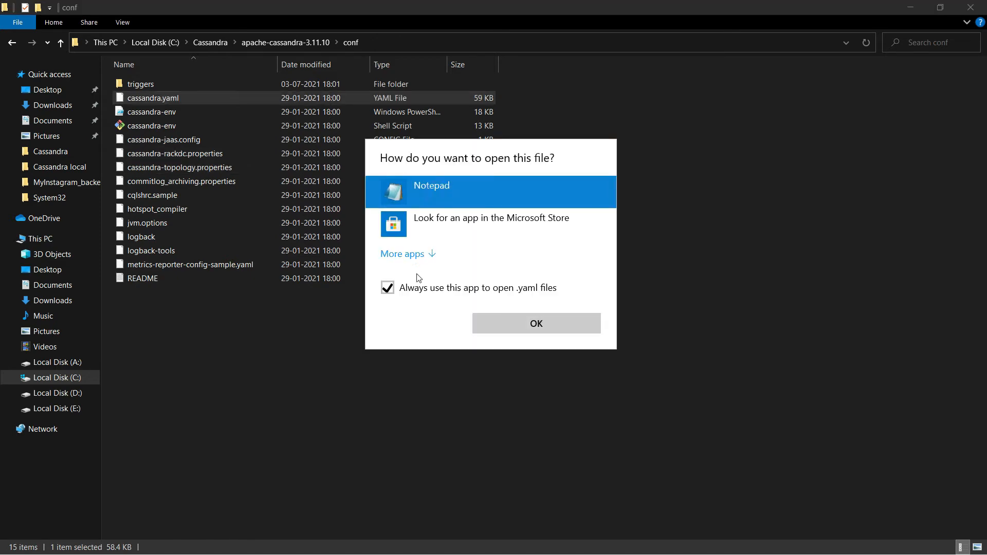
{"action": "left_click", "coordinate": [404, 290]}
{"action": "left_click", "coordinate": [521, 323]}
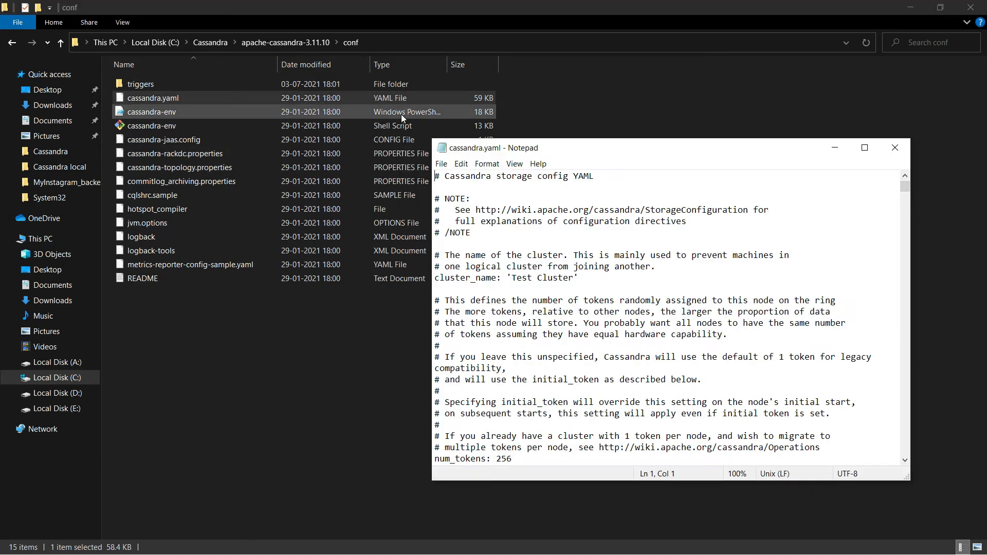
{"action": "left_click_drag", "start_coordinate": [709, 153], "coordinate": [612, 140]}
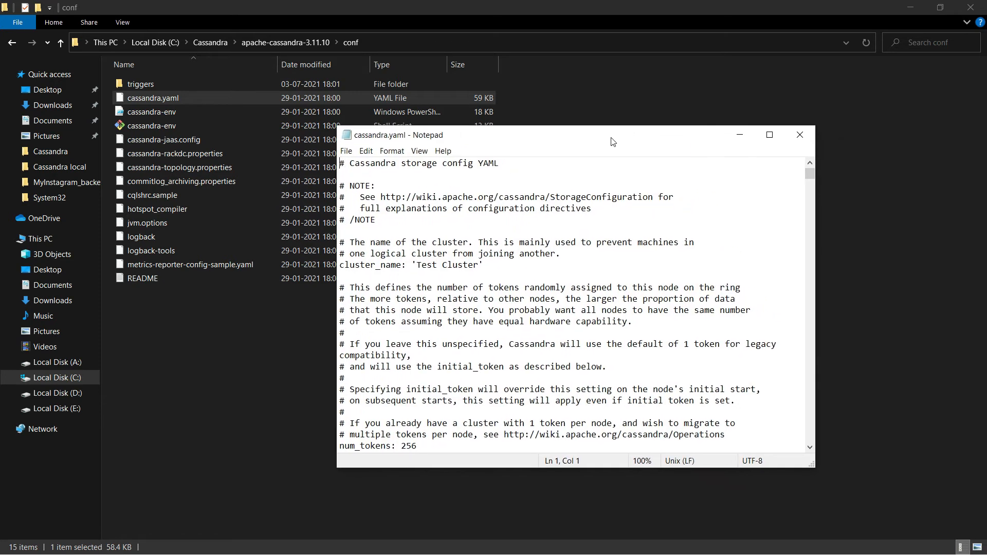
Find start_rpc in cassandra.yaml by searching downward and set it to true.
{"action": "key", "text": "ctrl+f"}
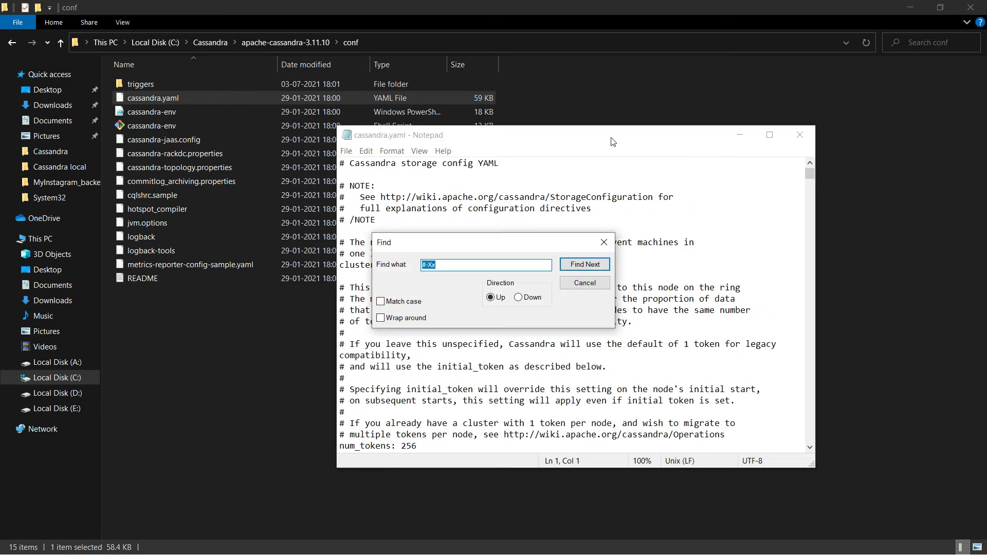
{"action": "type", "text": "start_rpc"}
{"action": "left_click", "coordinate": [603, 269]}
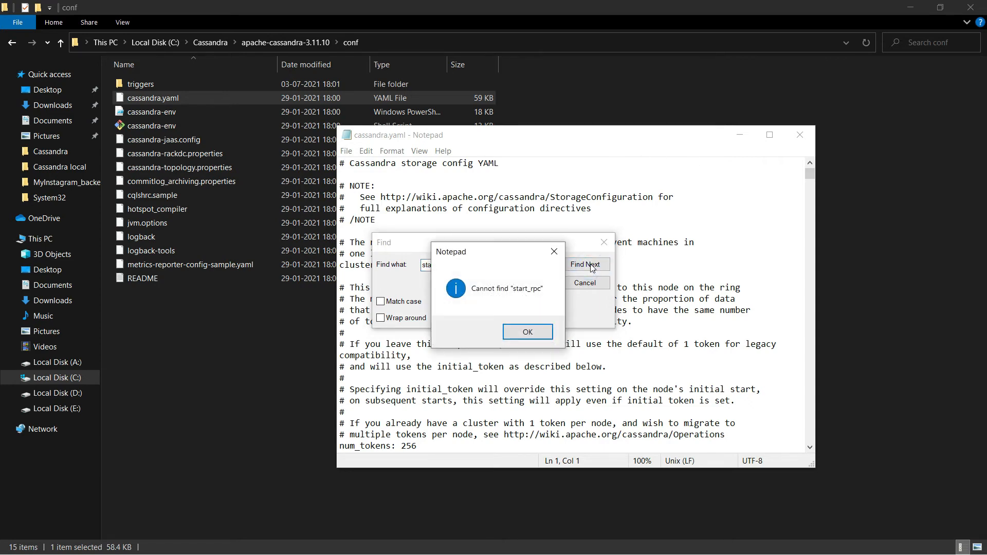
{"action": "left_click", "coordinate": [529, 334]}
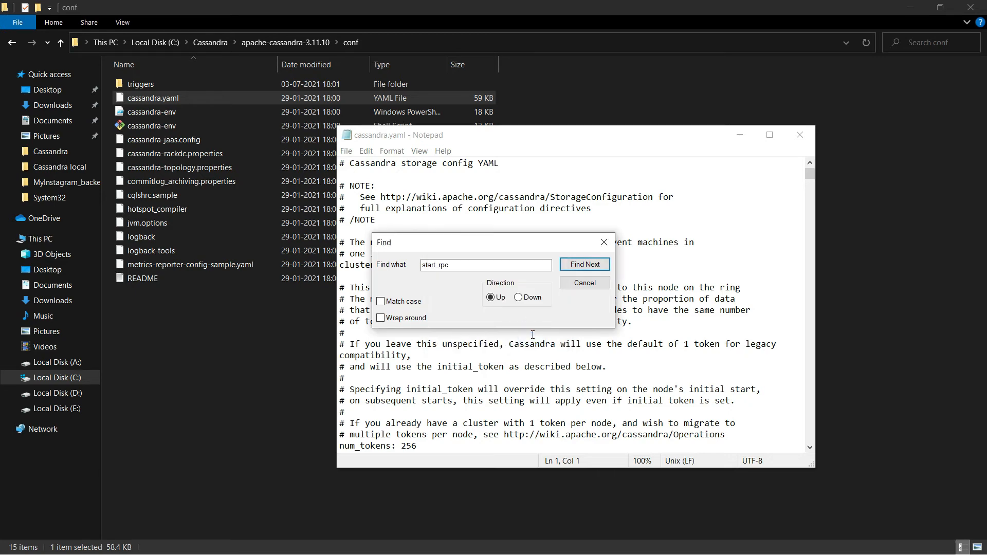
{"action": "left_click", "coordinate": [531, 297]}
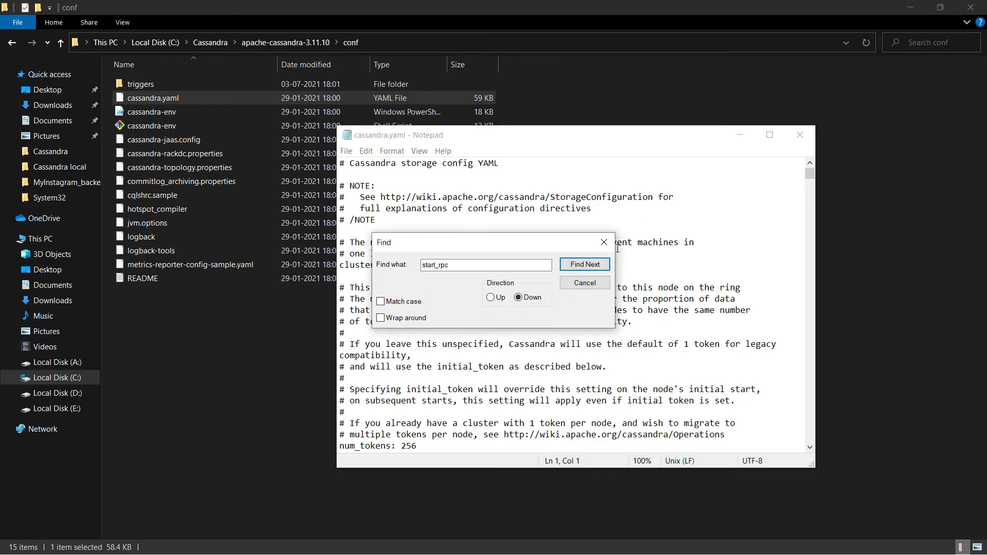
{"action": "left_click", "coordinate": [580, 264]}
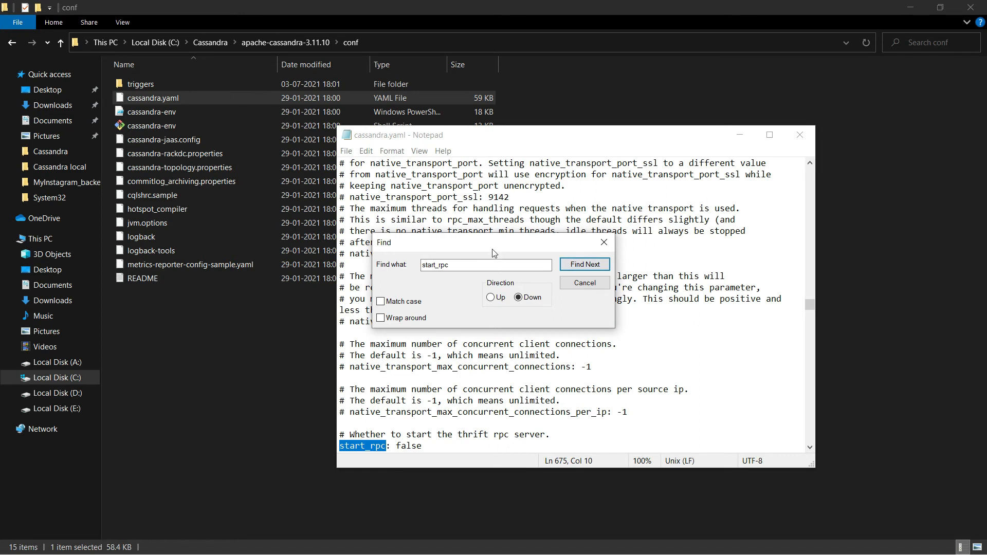
{"action": "left_click", "coordinate": [585, 283]}
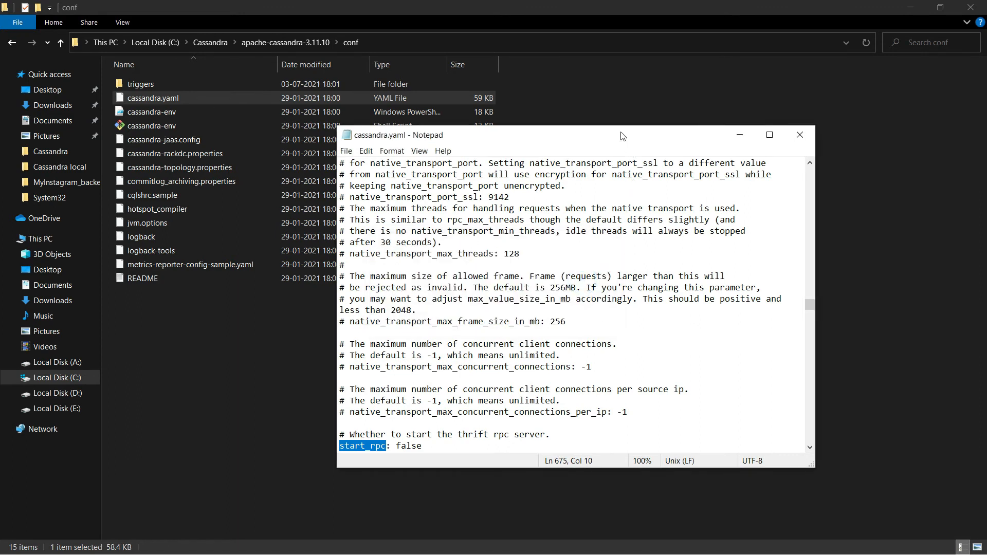
{"action": "left_click_drag", "start_coordinate": [624, 135], "coordinate": [616, 100]}
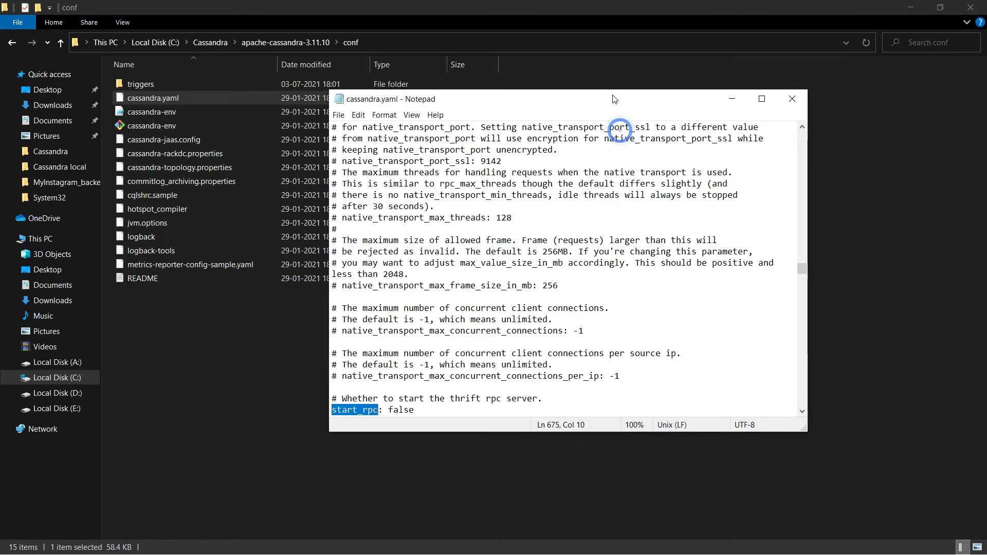
{"action": "left_click", "coordinate": [452, 412]}
{"action": "key", "text": "BackSpace"}
{"action": "key", "text": "BackSpace"}
{"action": "key", "text": "BackSpace"}
{"action": "key", "text": "BackSpace"}
{"action": "key", "text": "BackSpace"}
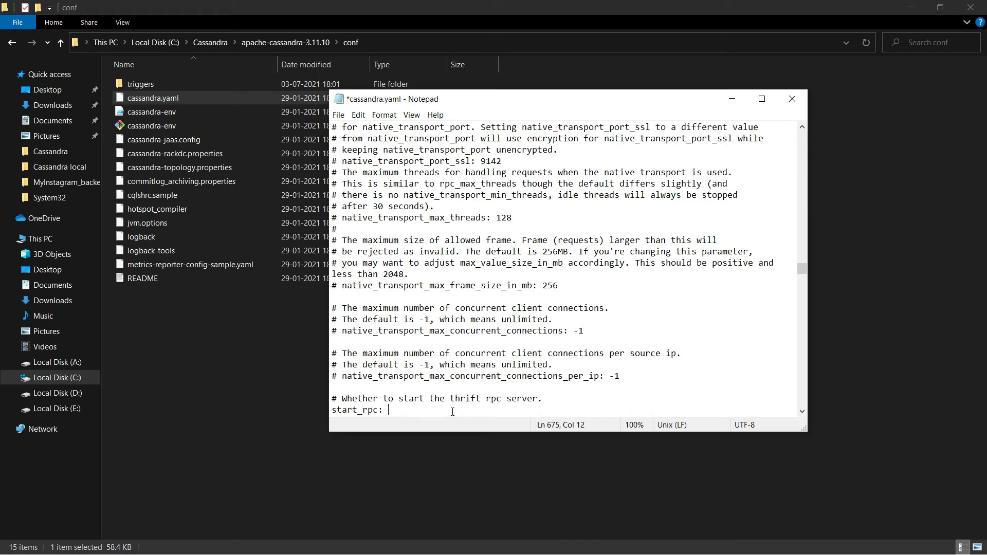
{"action": "type", "text": "true"}
Search cassandra.yaml for enable_user and set enable_user_defined_functions to true.
{"action": "key", "text": "ctrl+f"}
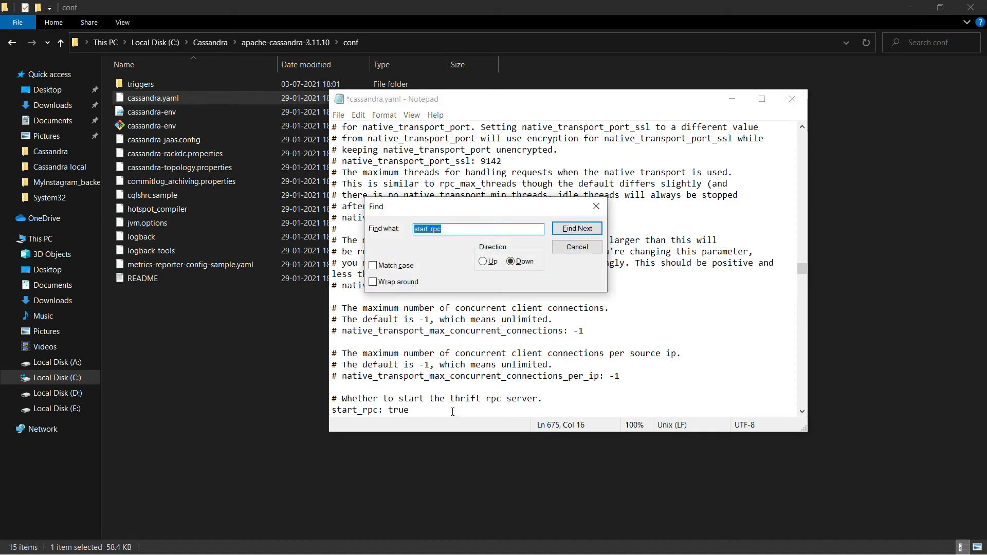
{"action": "type", "text": "enable_user"}
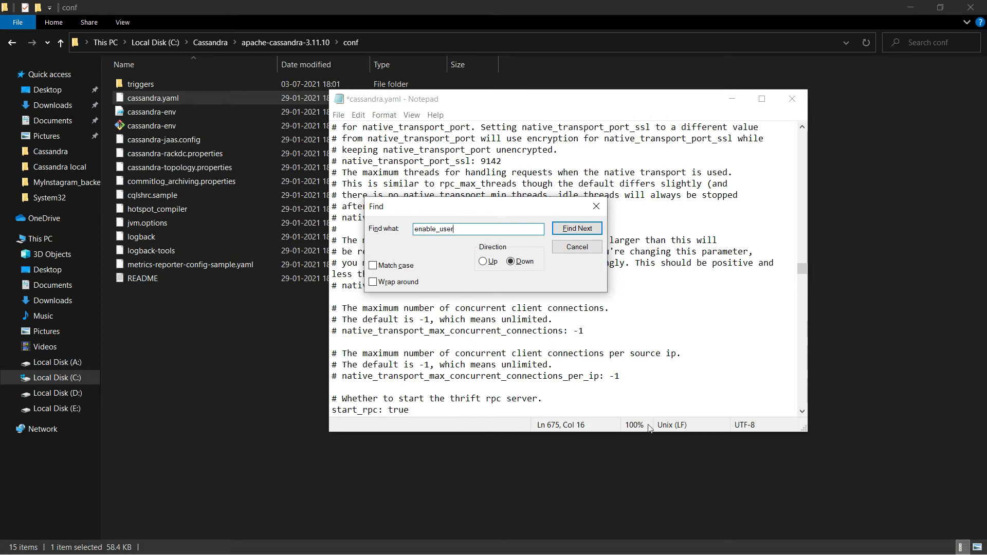
{"action": "left_click", "coordinate": [589, 233]}
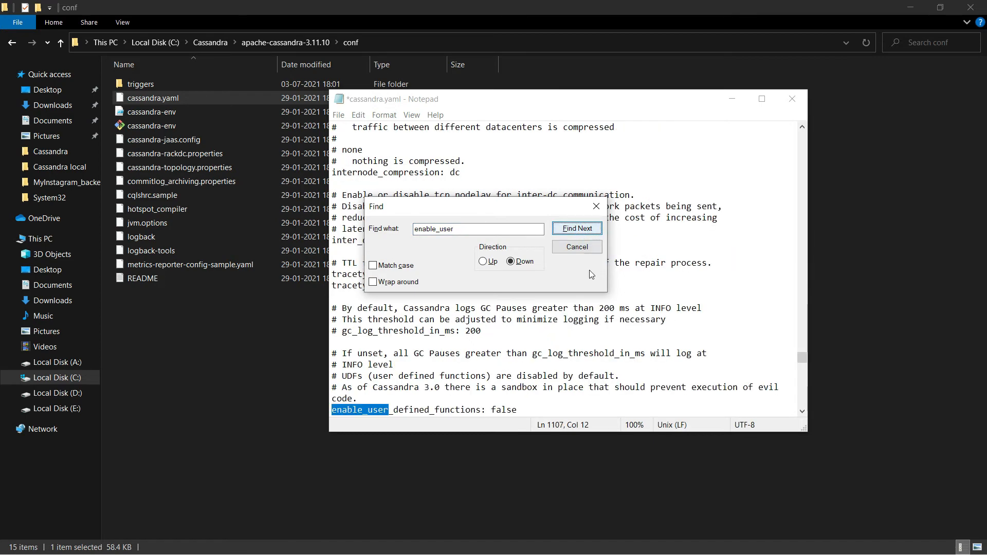
{"action": "left_click", "coordinate": [581, 248]}
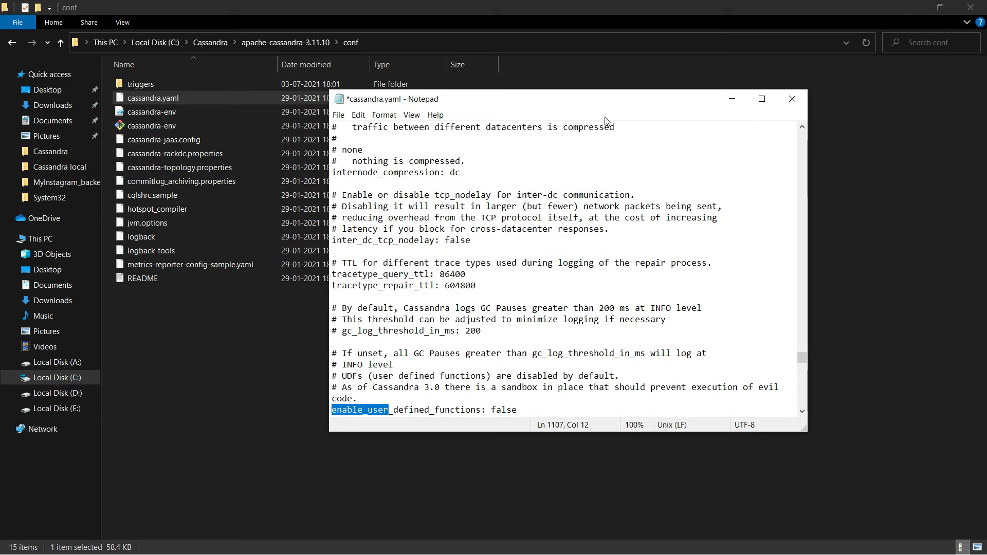
{"action": "left_click_drag", "start_coordinate": [600, 98], "coordinate": [595, 59]}
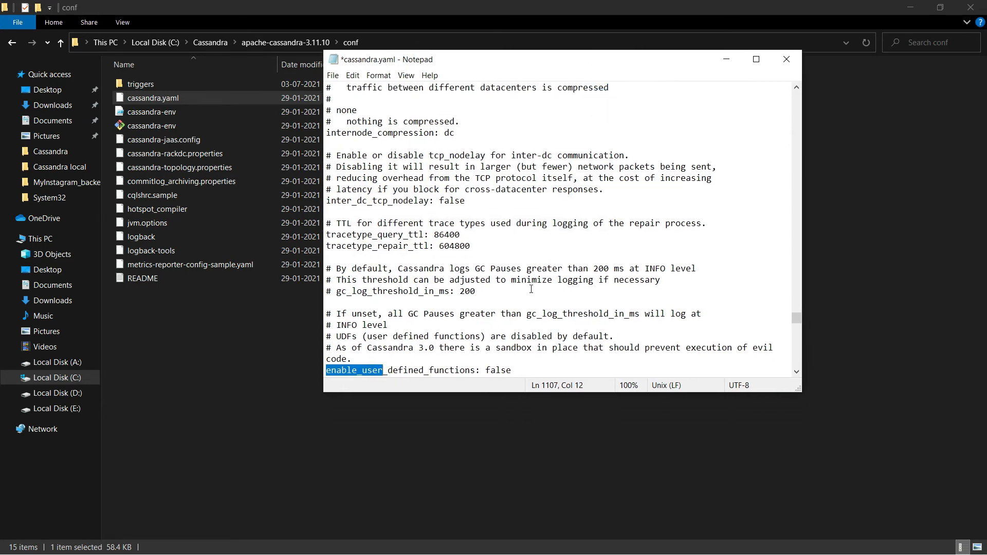
{"action": "left_click", "coordinate": [531, 370]}
{"action": "key", "text": "BackSpace"}
{"action": "key", "text": "BackSpace"}
{"action": "key", "text": "BackSpace"}
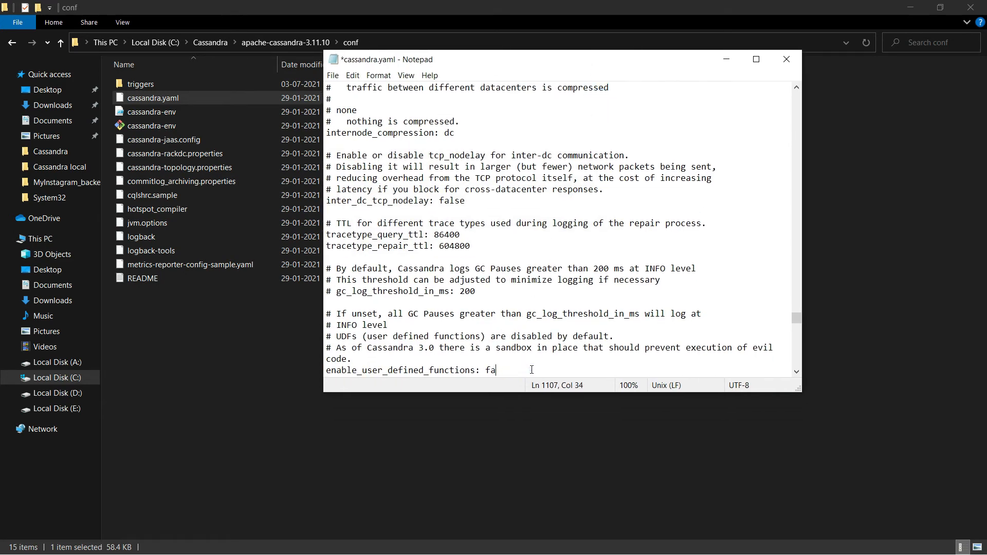
{"action": "key", "text": "BackSpace"}
{"action": "key", "text": "BackSpace"}
{"action": "type", "text": "true"}
Set enable_scripted_user_defined_functions to true, save cassandra.yaml and close it.
{"action": "scroll", "coordinate": [531, 370], "scroll_direction": "down", "scroll_amount": 2}
{"action": "scroll", "coordinate": [531, 370], "scroll_direction": "down", "scroll_amount": 7}
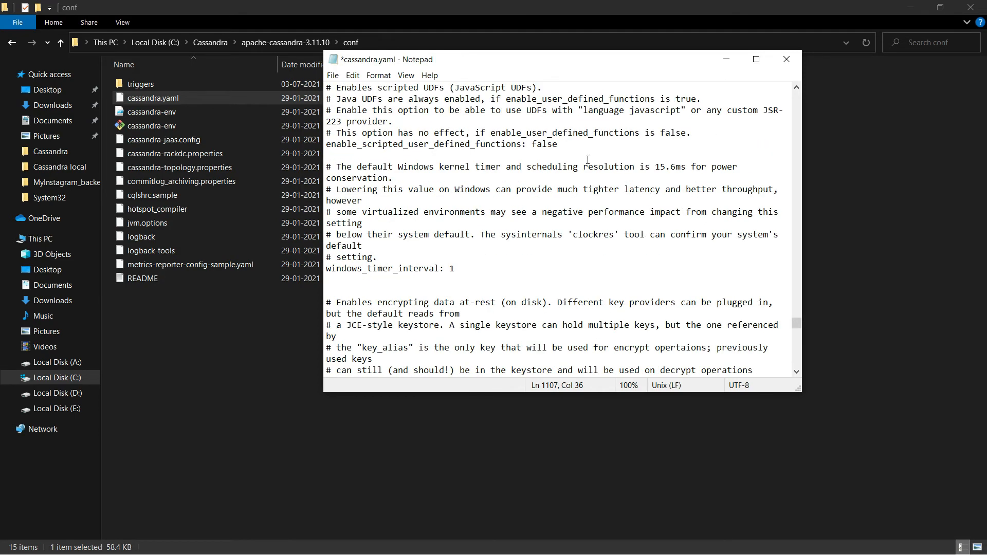
{"action": "left_click", "coordinate": [563, 145]}
{"action": "key", "text": "BackSpace"}
{"action": "key", "text": "BackSpace"}
{"action": "key", "text": "BackSpace"}
{"action": "key", "text": "BackSpace"}
{"action": "key", "text": "BackSpace"}
{"action": "type", "text": "true"}
{"action": "key", "text": "ctrl+s"}
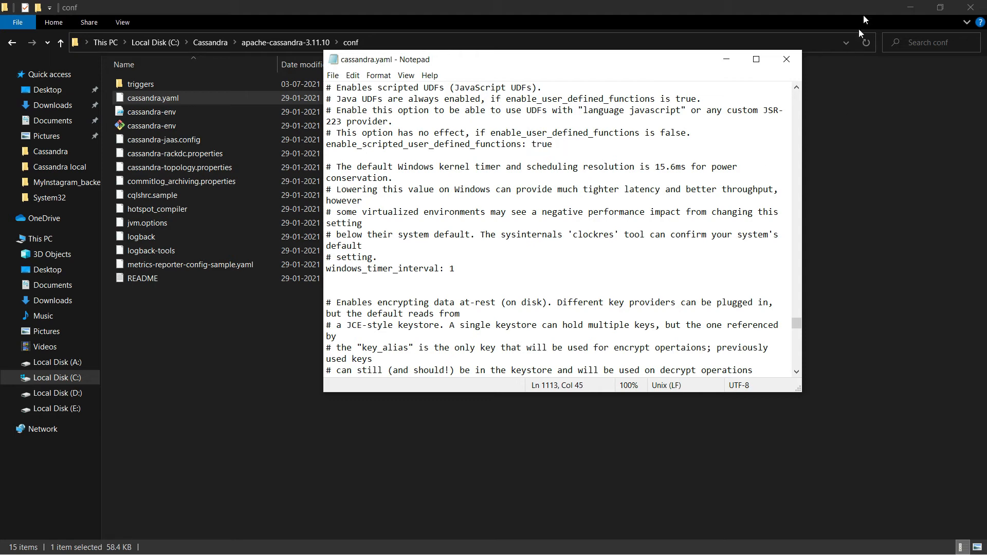
{"action": "left_click", "coordinate": [792, 67]}
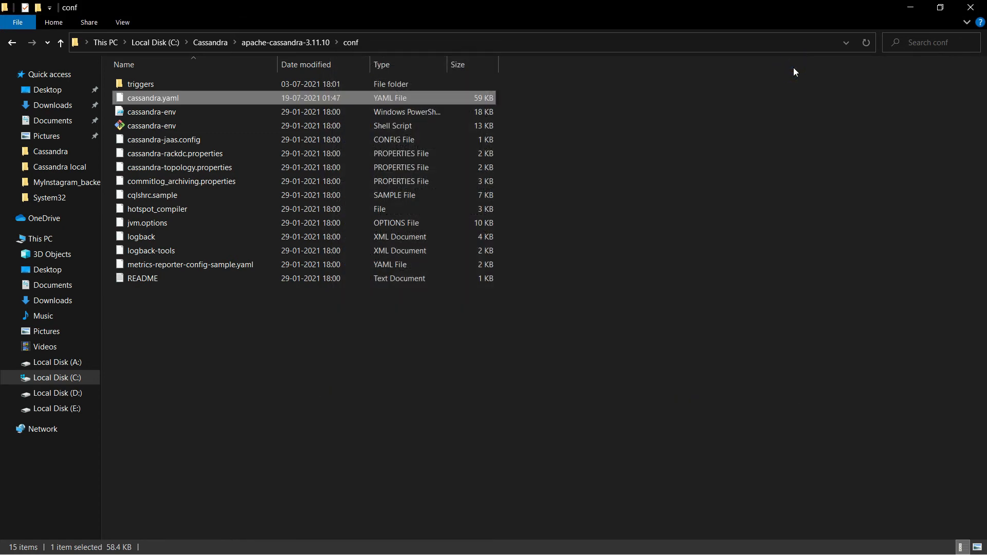
Open a new Command Prompt and start the Cassandra server with the cassandra command.
{"action": "key", "text": "super"}
{"action": "type", "text": "cmd"}
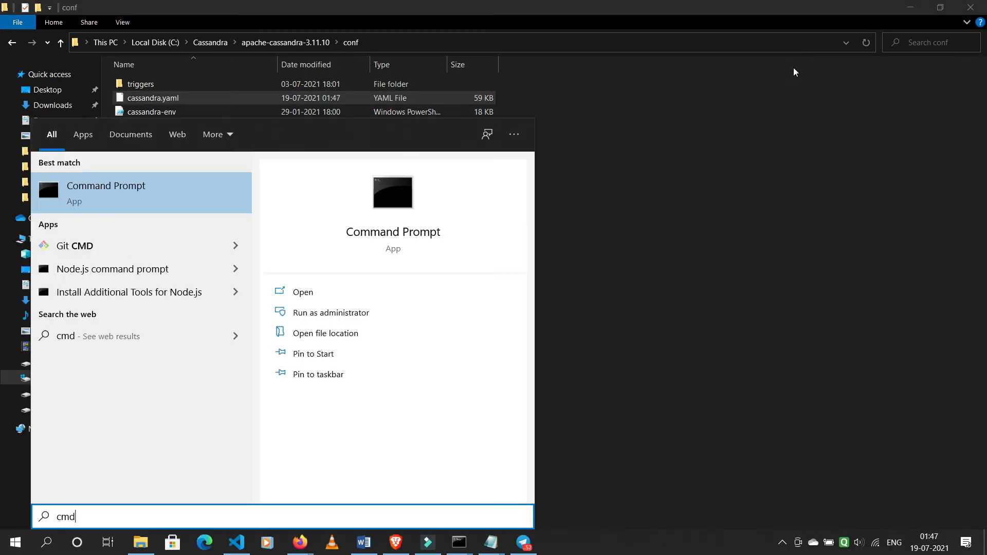
{"action": "key", "text": "Return"}
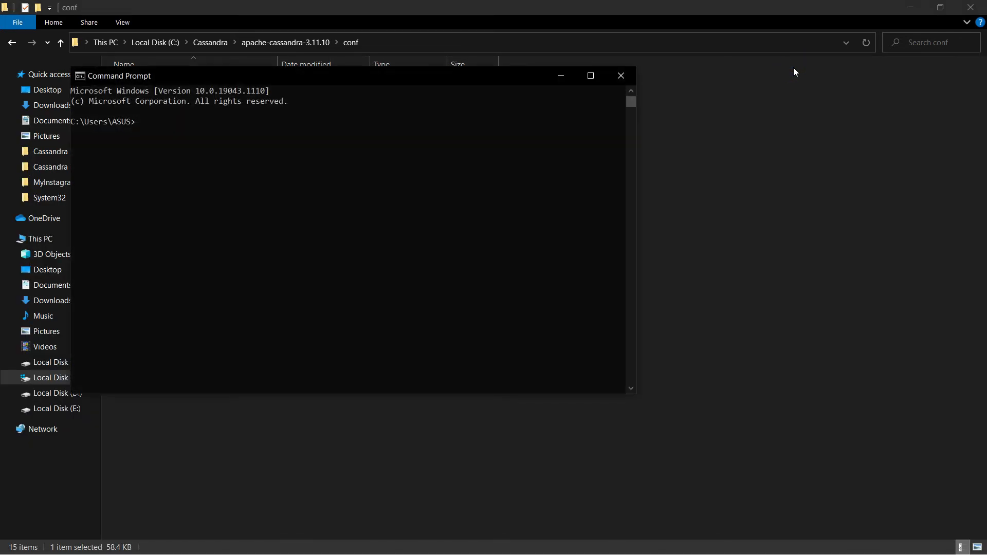
{"action": "type", "text": "cassandra"}
{"action": "key", "text": "Return"}
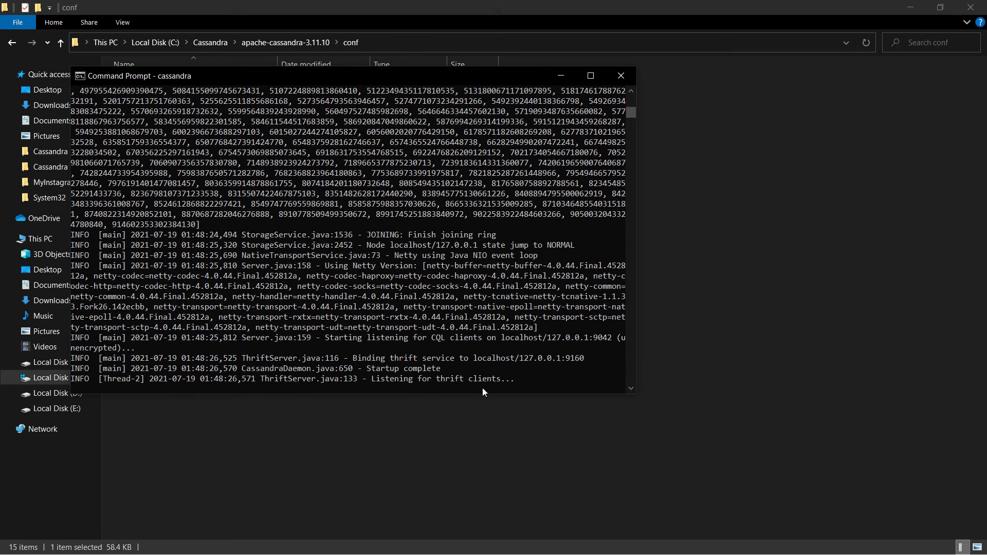
Open a second Command Prompt and start the Cassandra query shell with the cqlsh command.
{"action": "key", "text": "super"}
{"action": "type", "text": "cmd"}
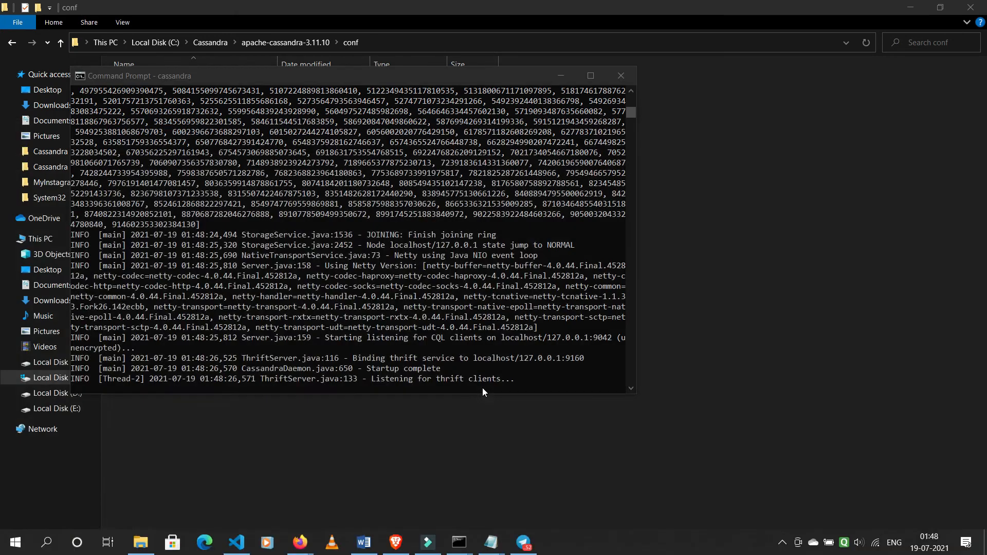
{"action": "key", "text": "Return"}
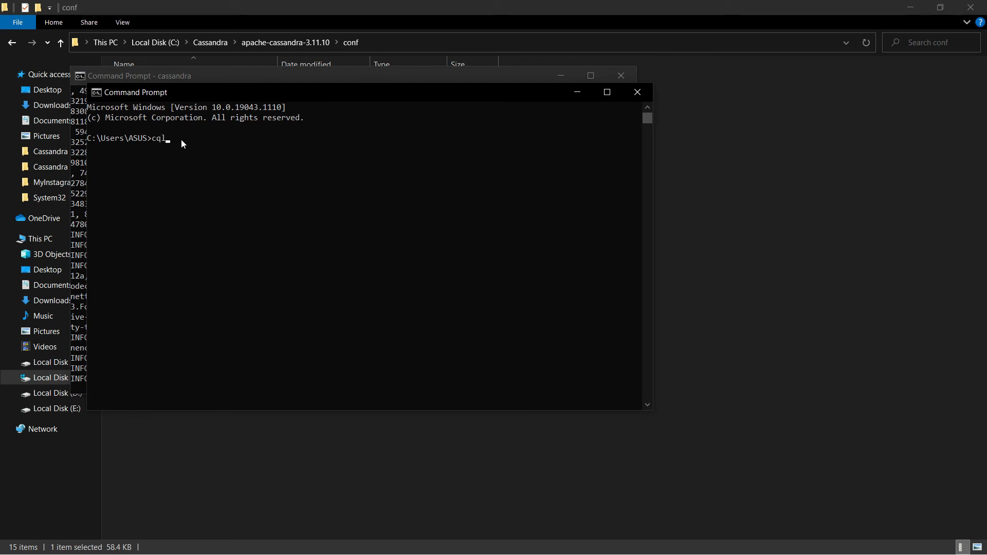
{"action": "type", "text": "cqlsh"}
{"action": "key", "text": "Return"}
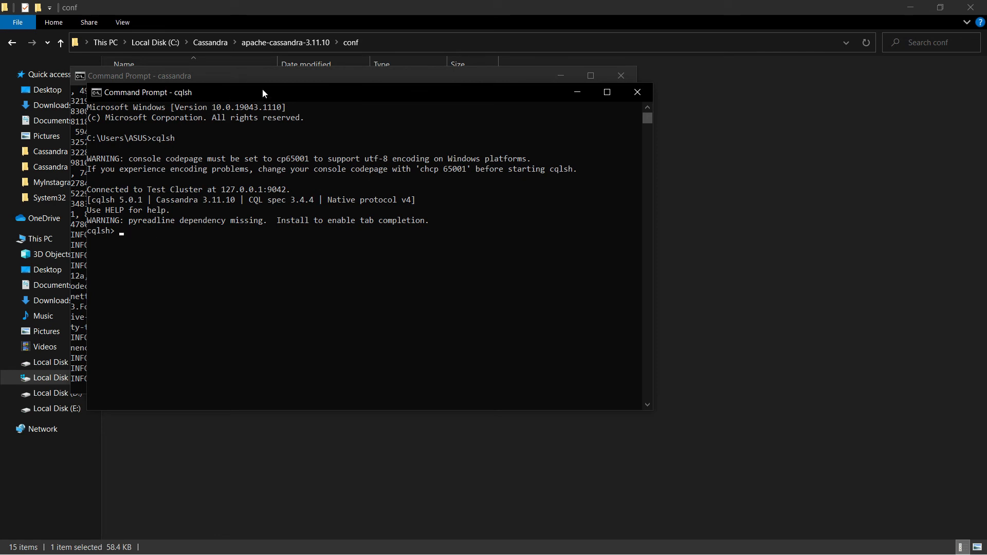
Move the cqlsh window aside, minimise the Cassandra server window and bring the cqlsh window back to the front.
{"action": "left_click_drag", "start_coordinate": [263, 93], "coordinate": [357, 95]}
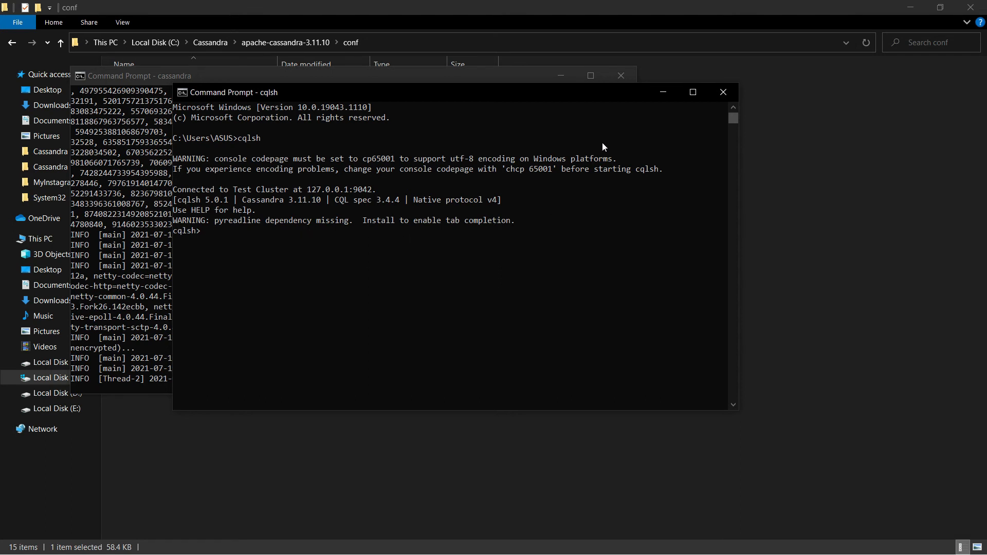
{"action": "left_click", "coordinate": [664, 92]}
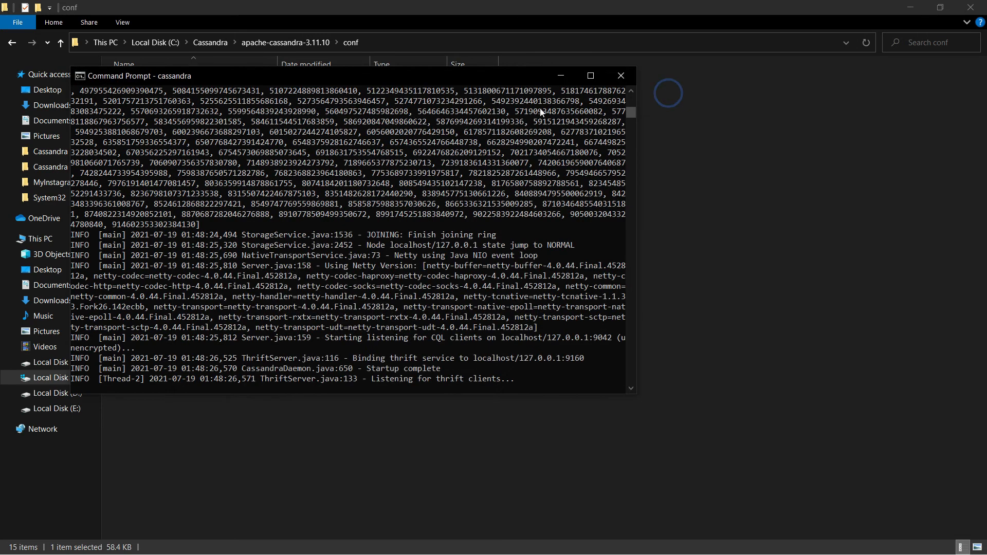
{"action": "left_click", "coordinate": [560, 75]}
{"action": "key", "text": "alt+Tab"}
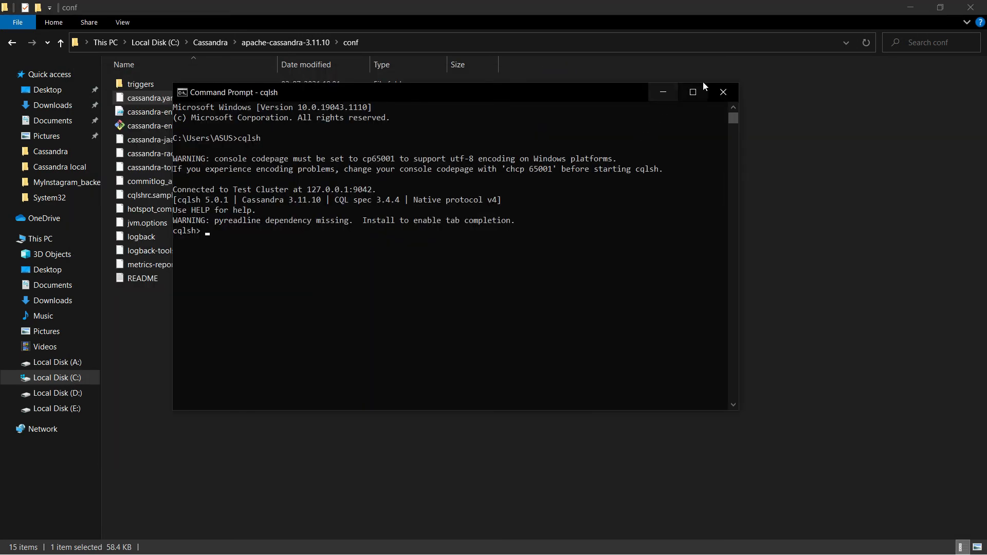
Exit the cqlsh session, confirm terminating the batch job with Y and close its Command Prompt.
{"action": "key", "text": "ctrl+z"}
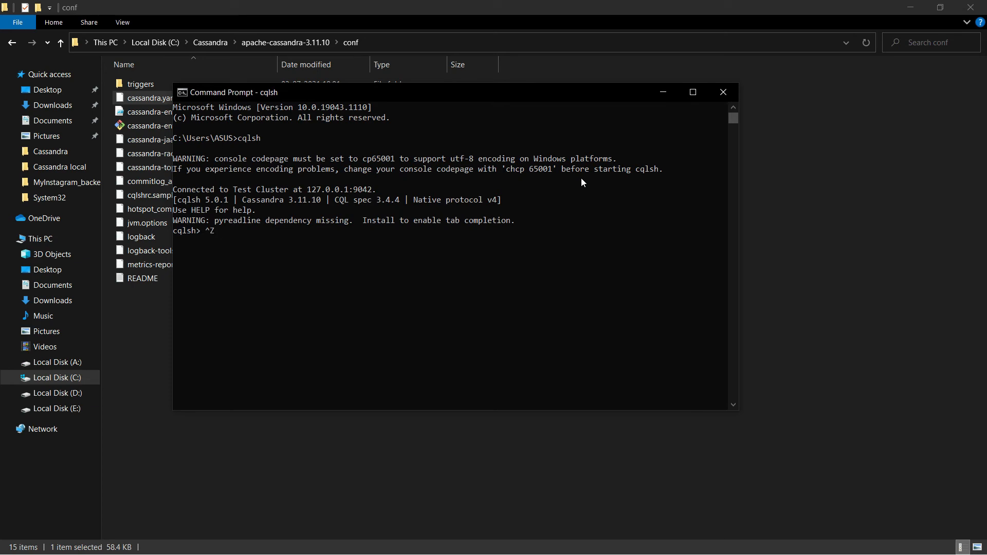
{"action": "key", "text": "ctrl+z"}
{"action": "key", "text": "Return"}
{"action": "key", "text": "ctrl+c"}
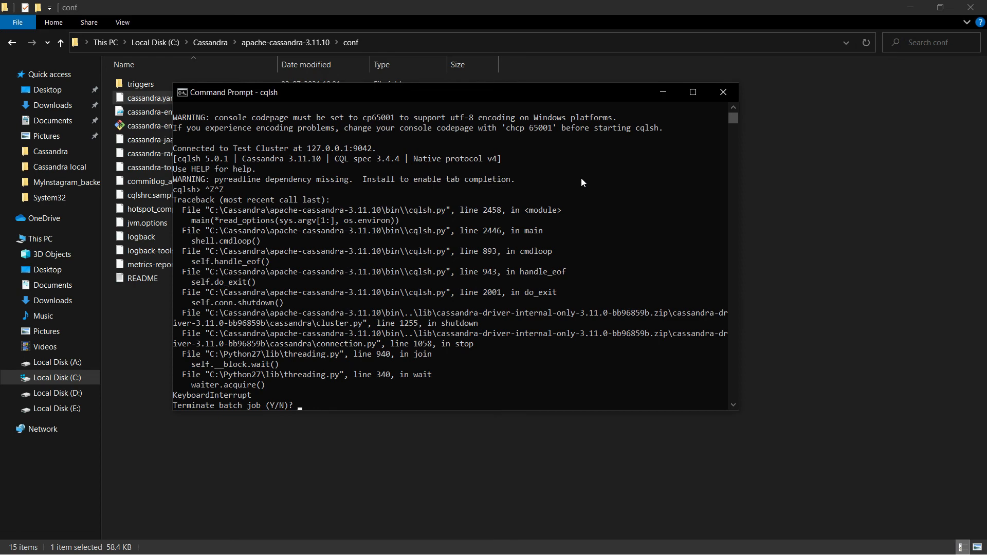
{"action": "type", "text": "Y"}
{"action": "key", "text": "Return"}
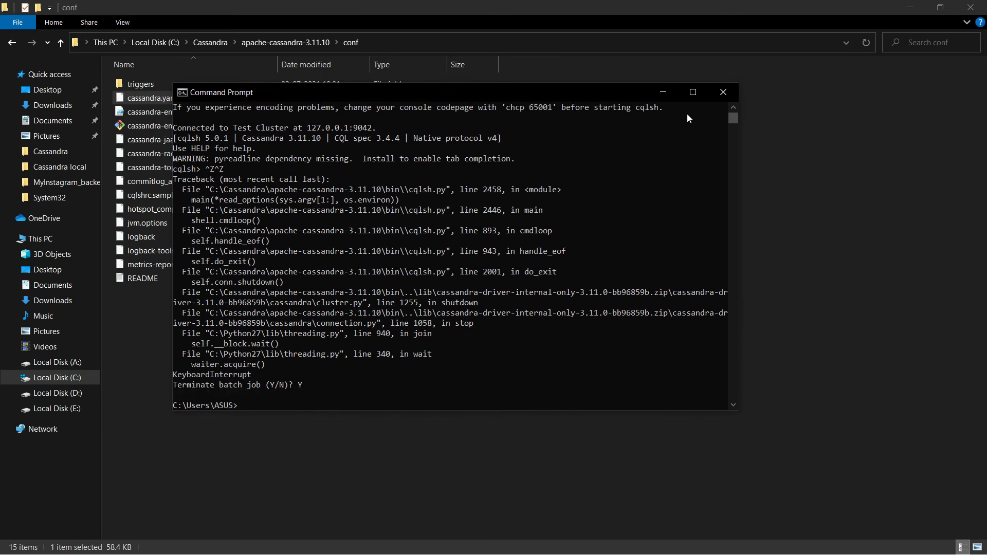
{"action": "left_click", "coordinate": [723, 92]}
Go back to the Cassandra folder on drive C and open its pyreadline-master folder.
{"action": "left_click", "coordinate": [211, 42]}
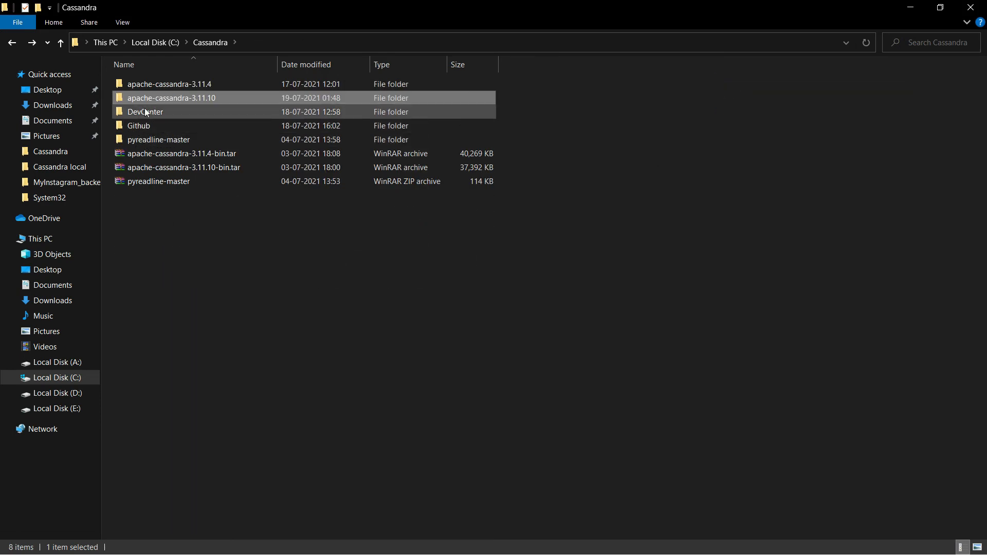
{"action": "left_click", "coordinate": [172, 140]}
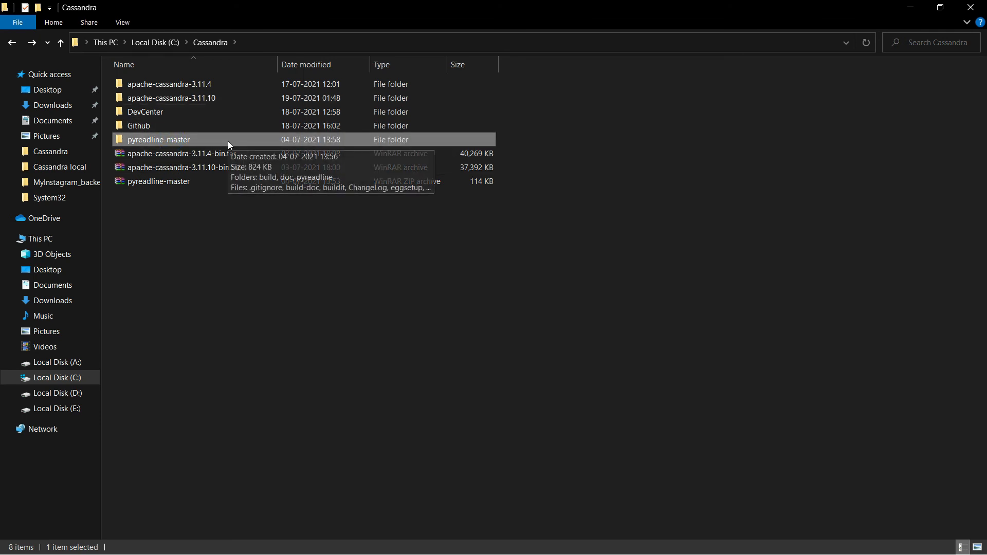
{"action": "double_click", "coordinate": [202, 147]}
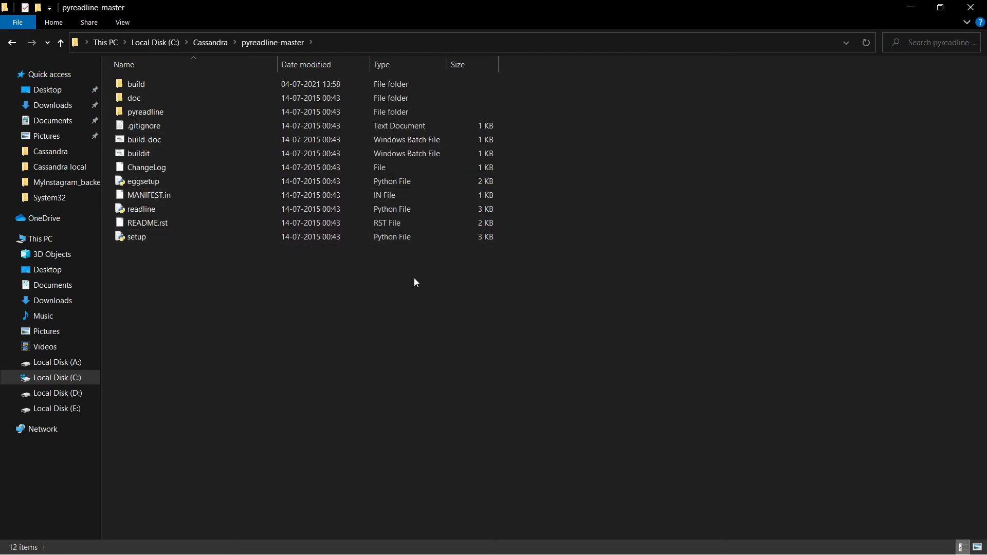
Open a new Command Prompt and change the directory to C:\Cassandra\pyreadline-master.
{"action": "key", "text": "super"}
{"action": "type", "text": "cmd"}
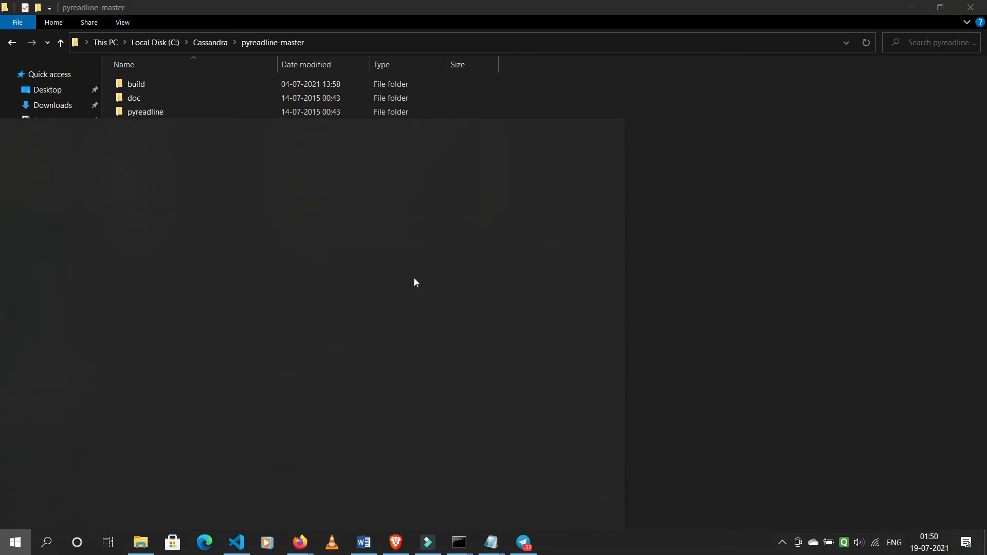
{"action": "key", "text": "Return"}
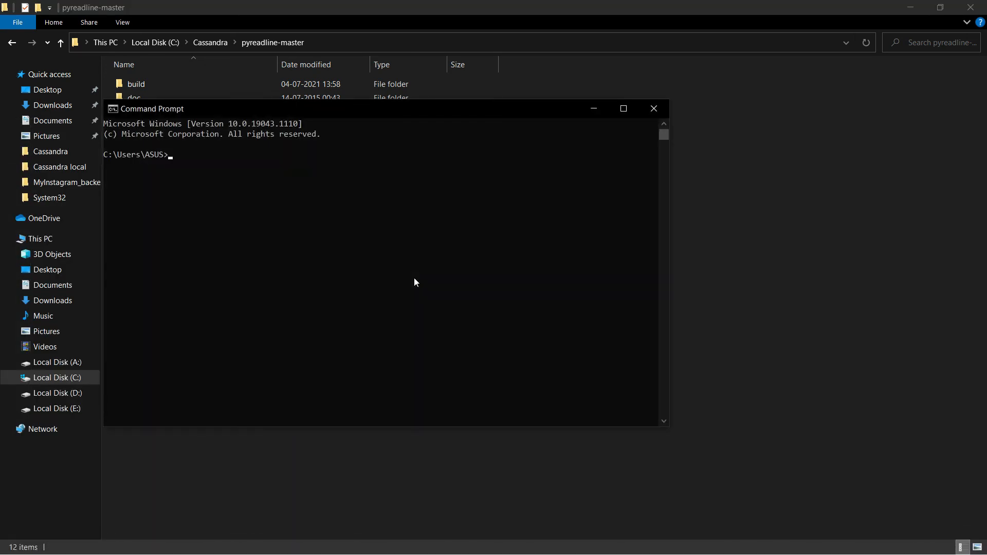
{"action": "type", "text": "cd ../../Cassan"}
{"action": "type", "text": "dra"}
{"action": "key", "text": "Return"}
{"action": "type", "text": "cd "}
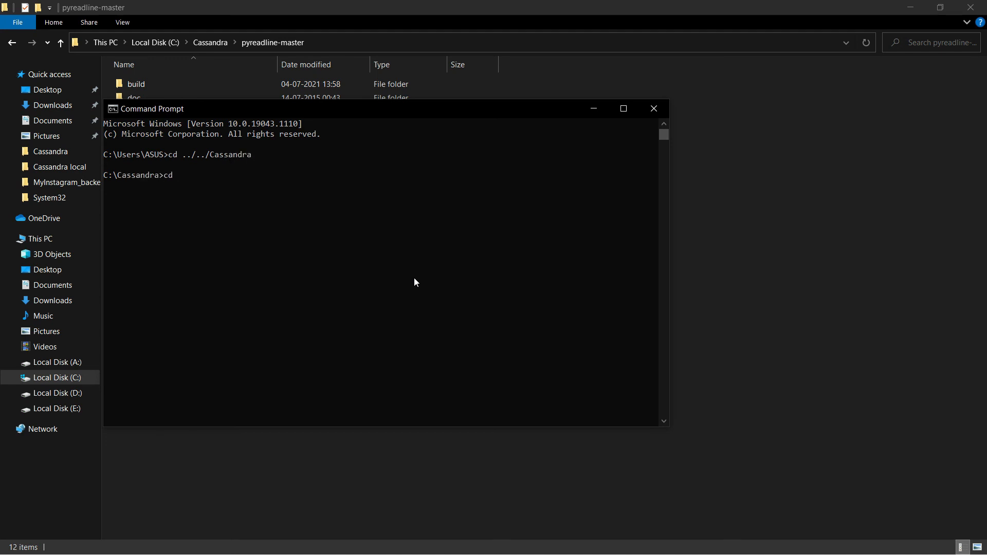
{"action": "type", "text": "py"}
{"action": "key", "text": "Tab"}
{"action": "key", "text": "Return"}
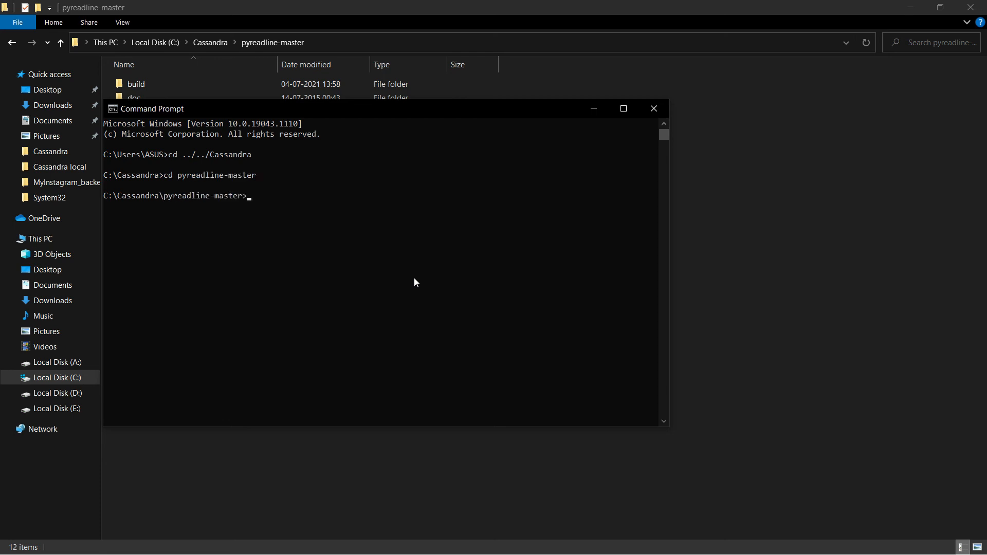
Install pyreadline with python setup.py install, clear the console and close the Command Prompt.
{"action": "type", "text": "python setup.py install"}
{"action": "key", "text": "Return"}
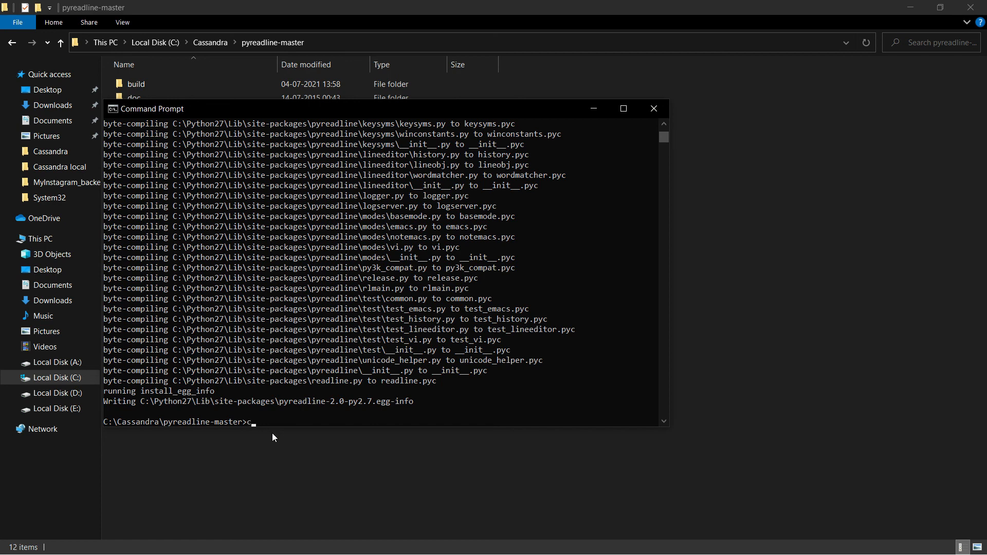
{"action": "key", "text": "Return"}
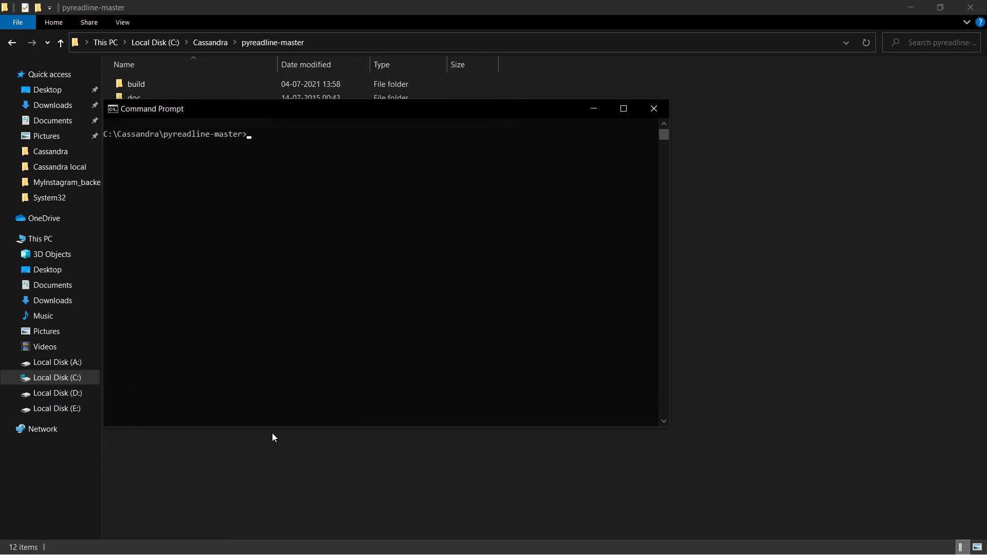
{"action": "left_click", "coordinate": [652, 108]}
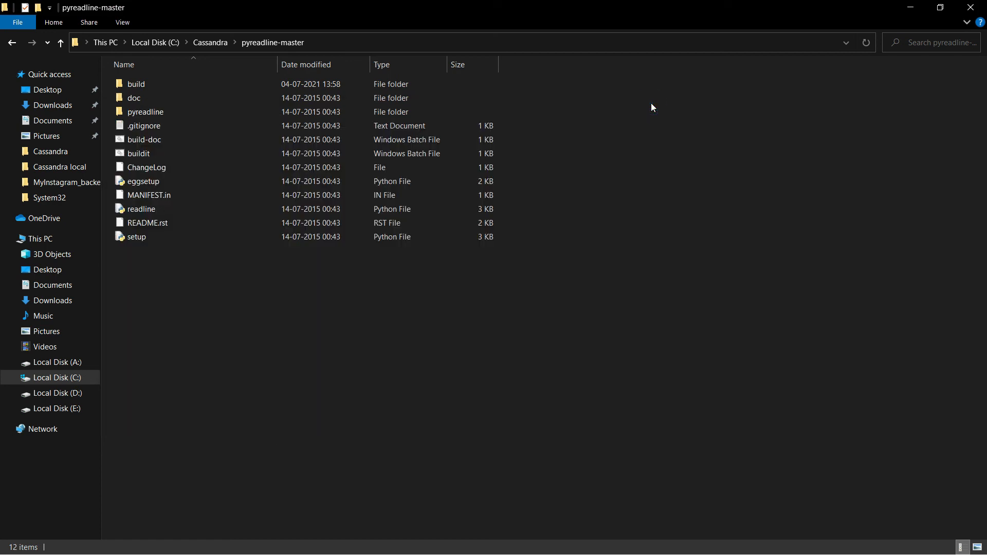
Open a fresh Command Prompt and launch cqlsh again with pyreadline installed.
{"action": "key", "text": "super"}
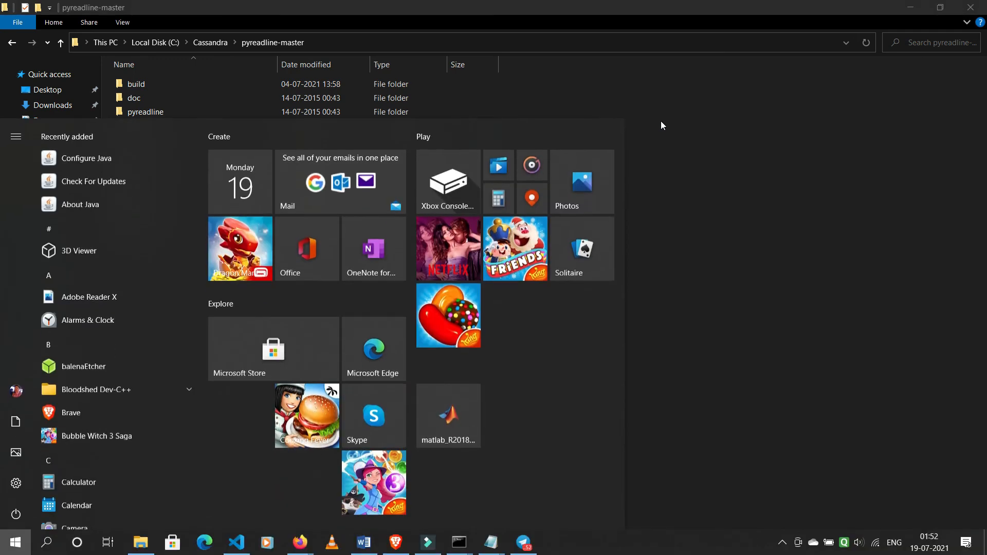
{"action": "type", "text": "cmd"}
{"action": "key", "text": "Return"}
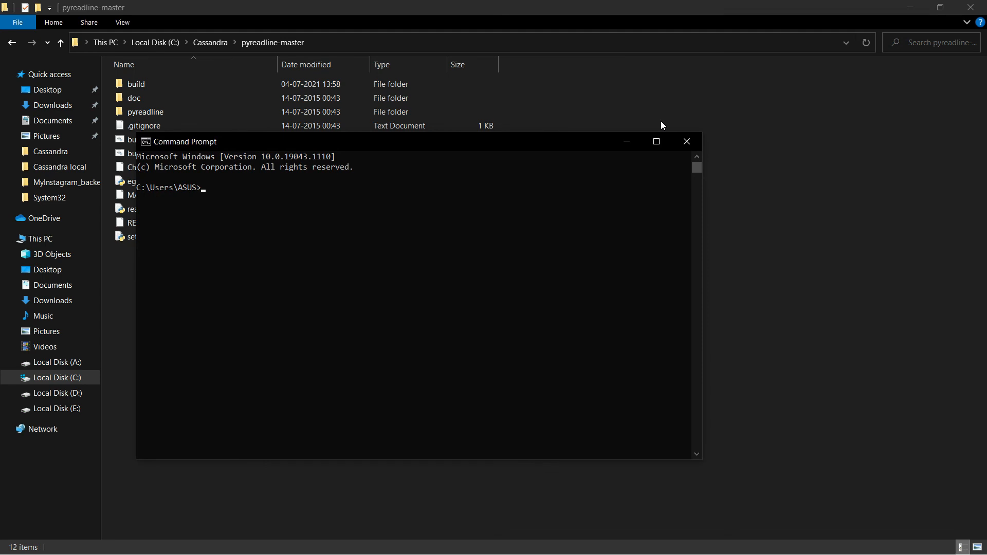
{"action": "type", "text": "cqlsh"}
{"action": "key", "text": "Return"}
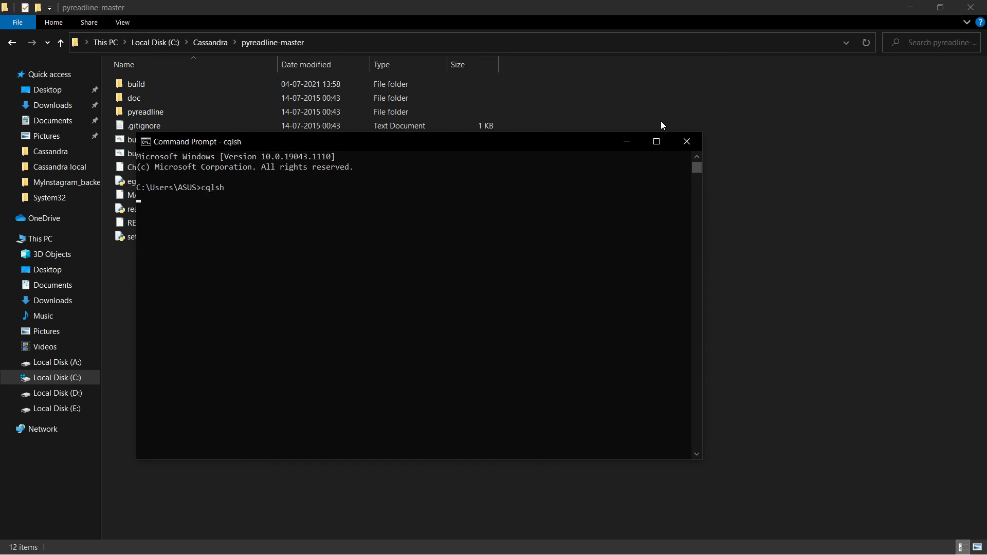